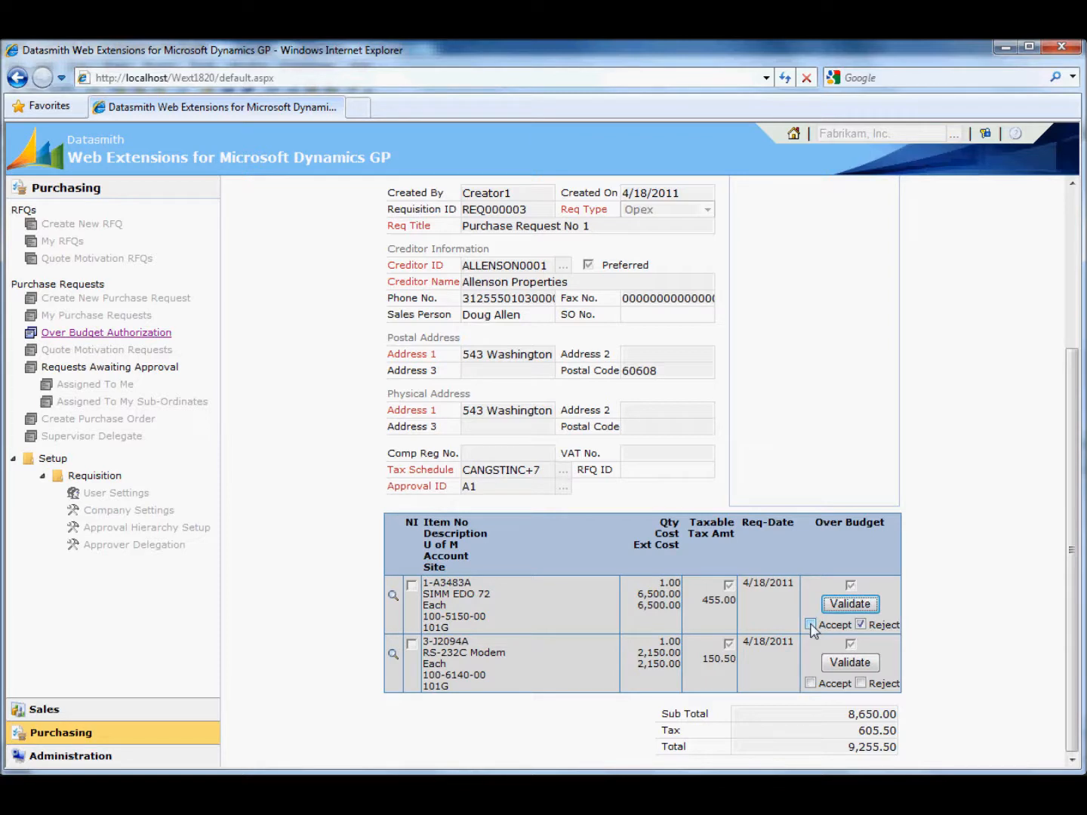
- Accept the over-budget SIMM EDO 72 item and reject the RS-232C Modem item in the purchase request
click(810, 684)
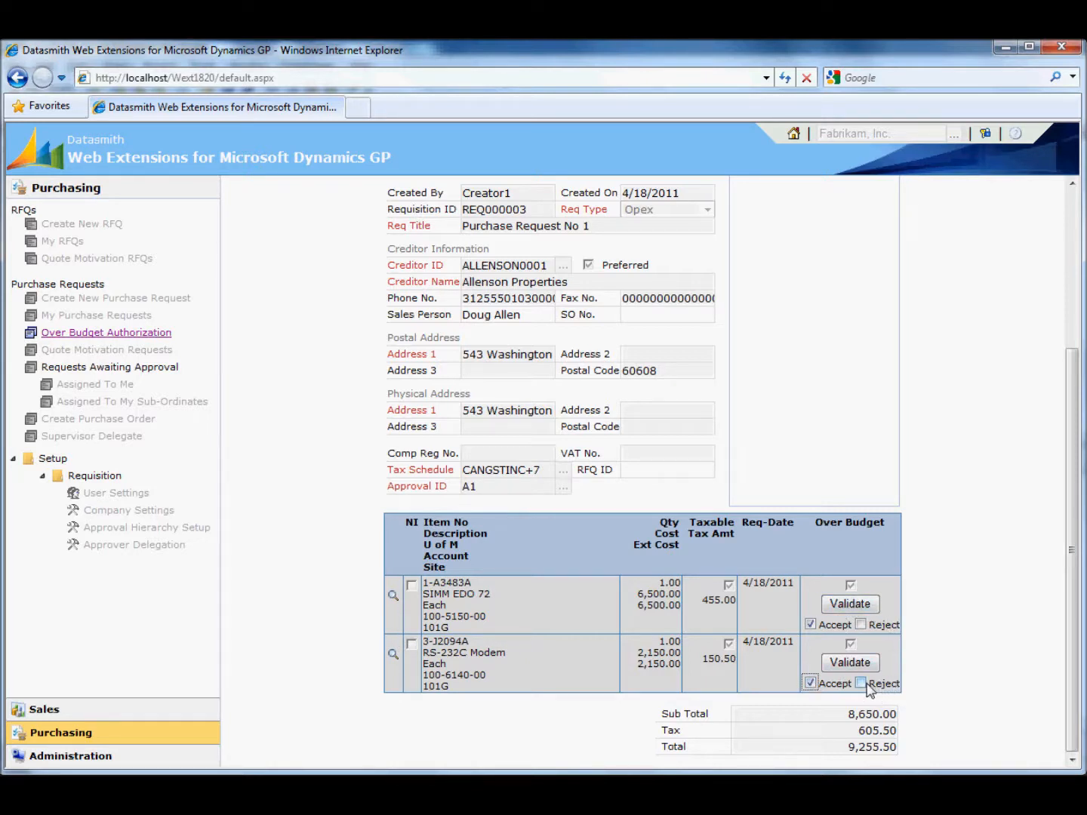
click(872, 608)
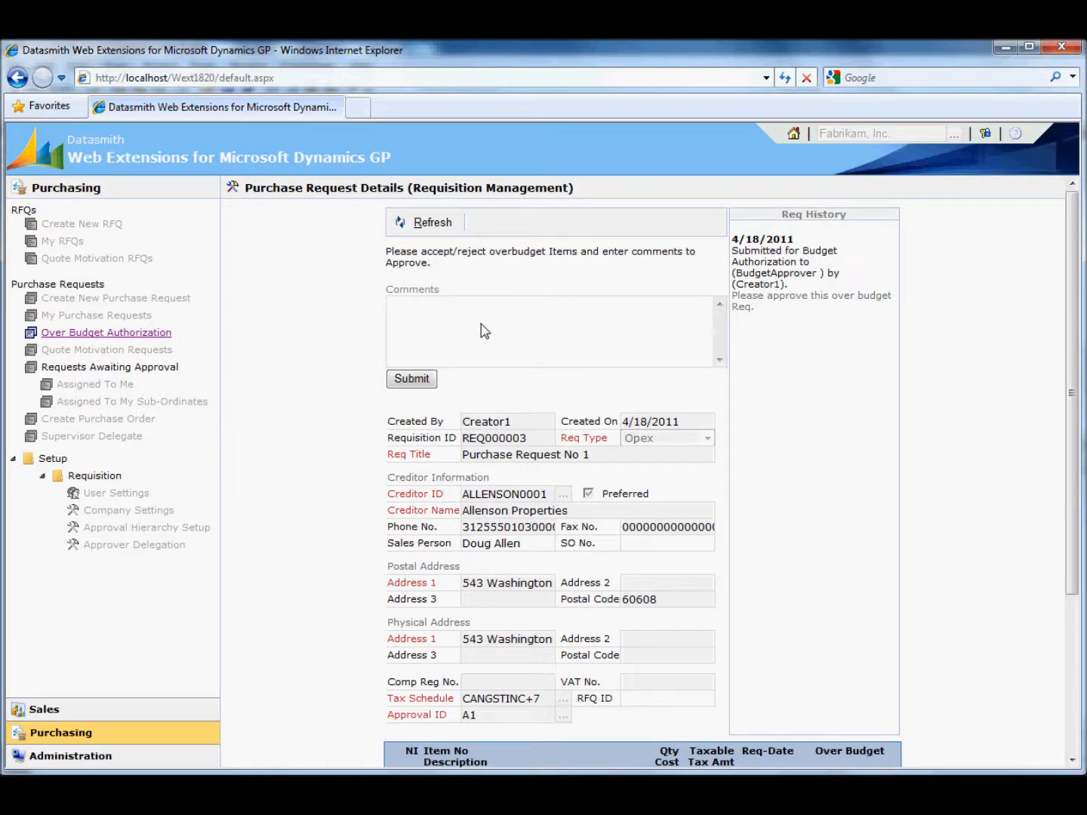
scroll(484, 332, down, 3)
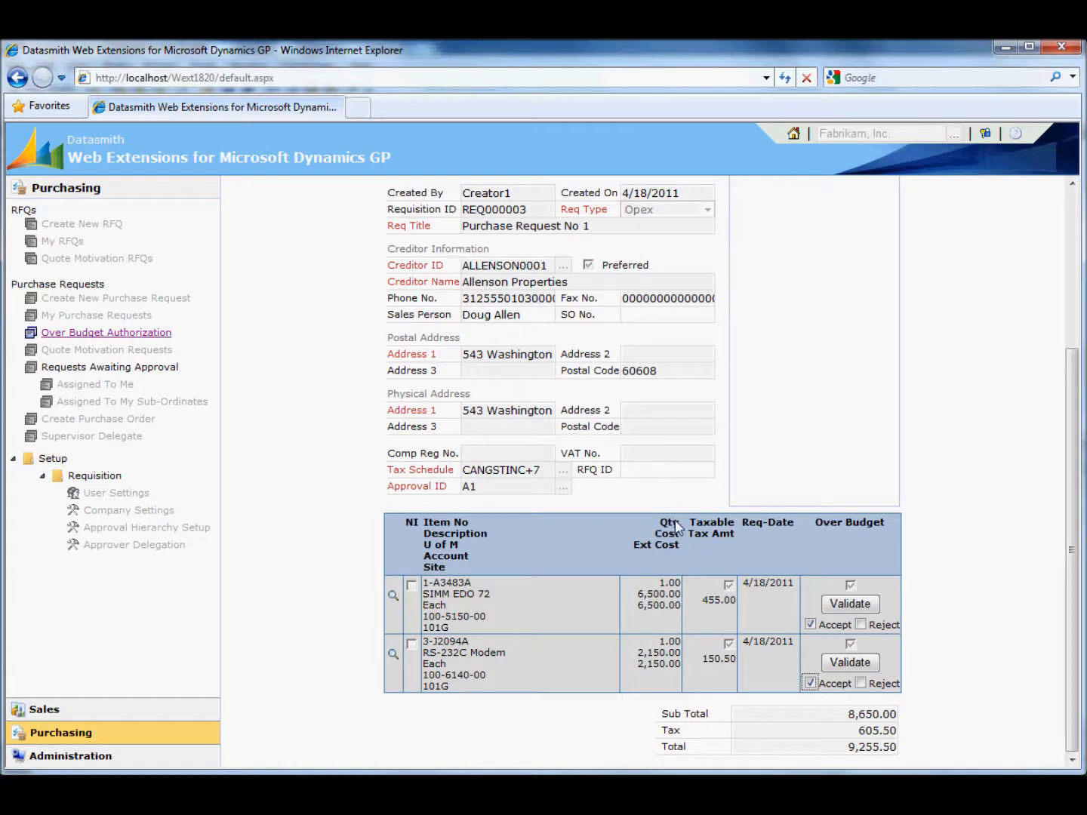
click(862, 684)
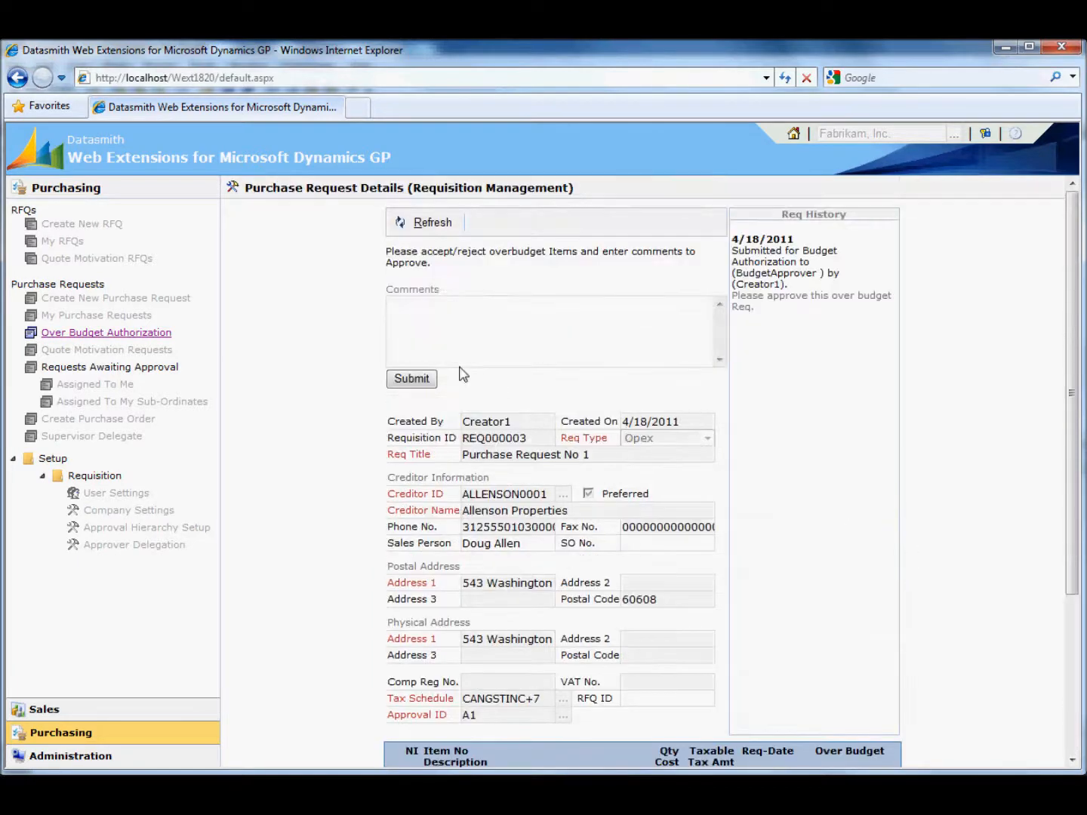
- Submit the over-budget decision with the comment "Please change it."
click(447, 337)
text(Please change it.)
click(416, 379)
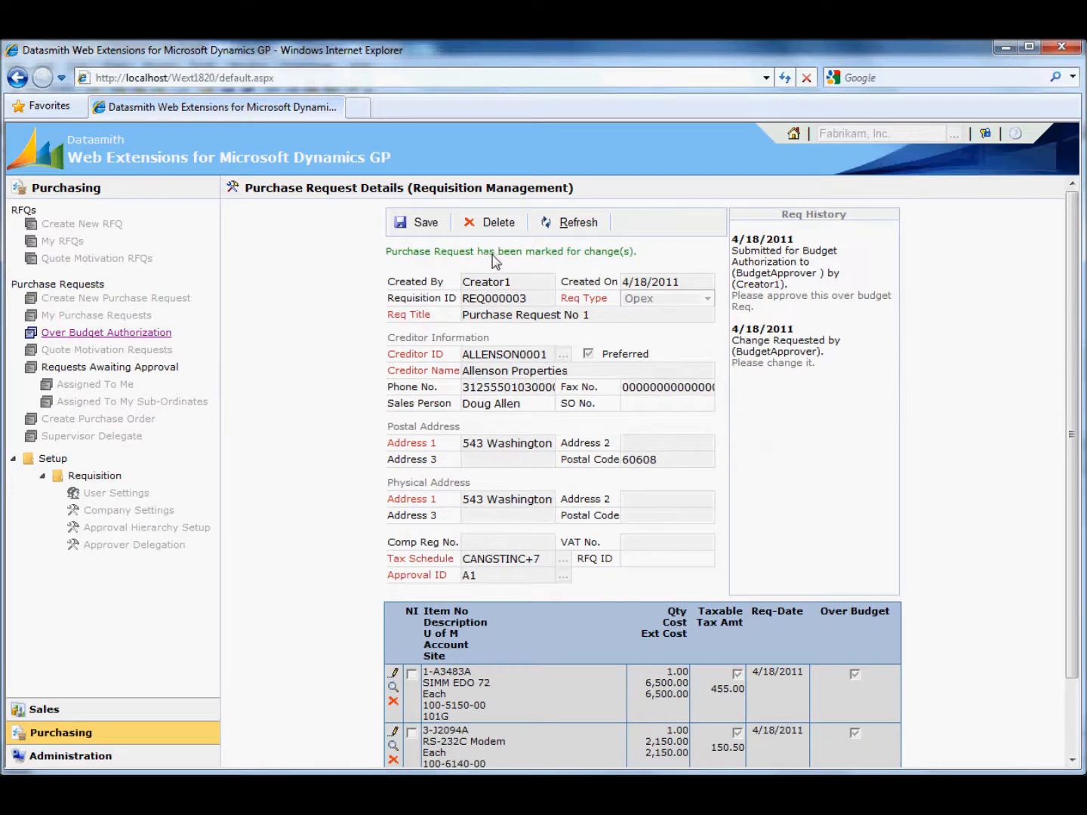
double_click(612, 252)
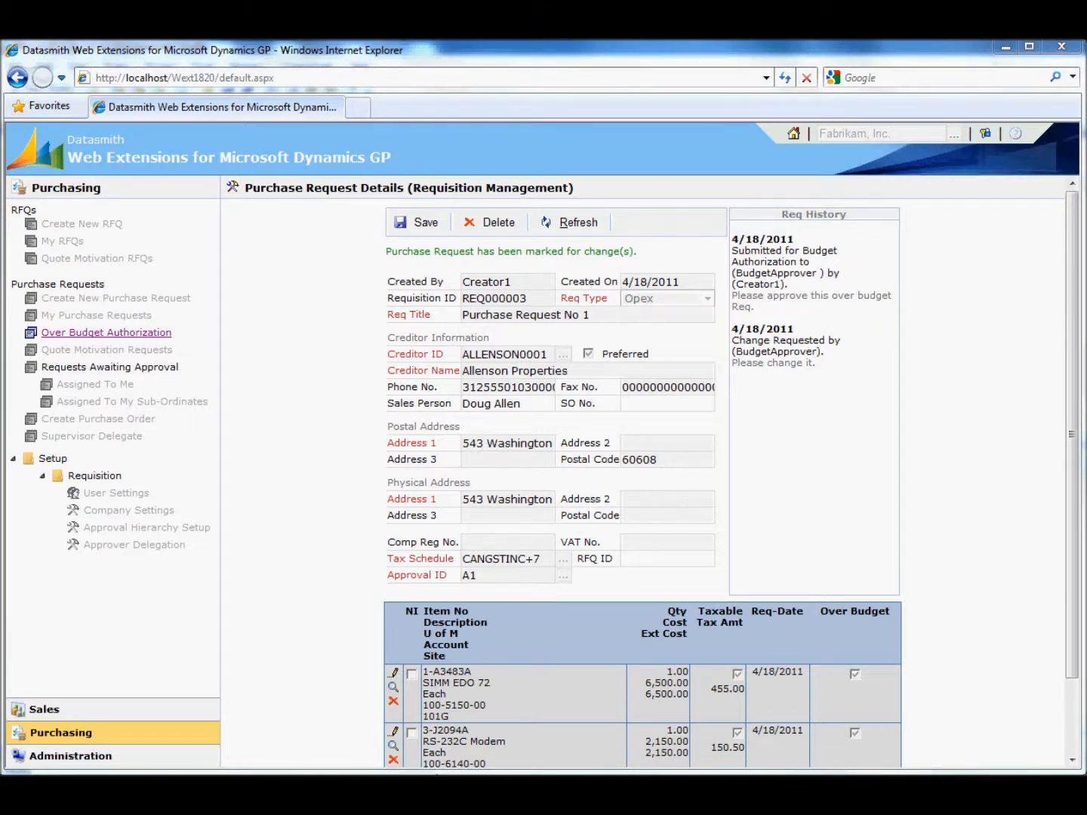
- Switch to Gmail in Chrome, read the "Requisition marked for Change" message and its comments, and return to the purchase request
mouse_move(446, 785)
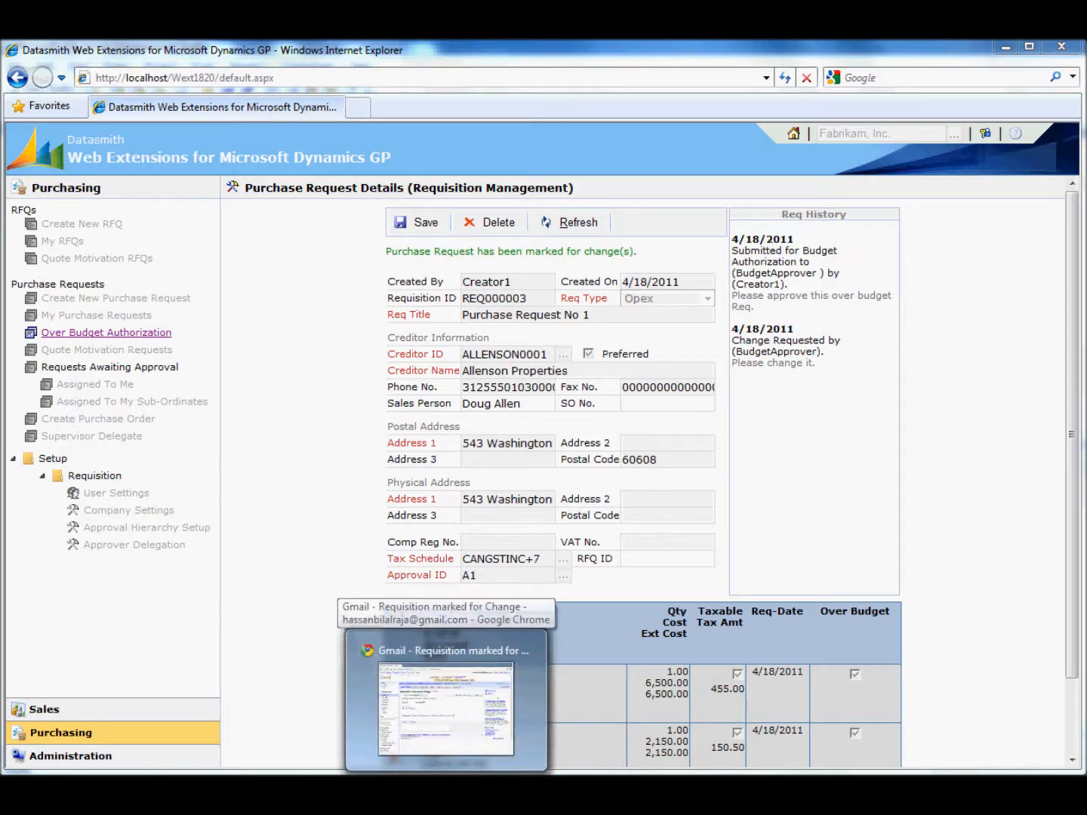
click(445, 706)
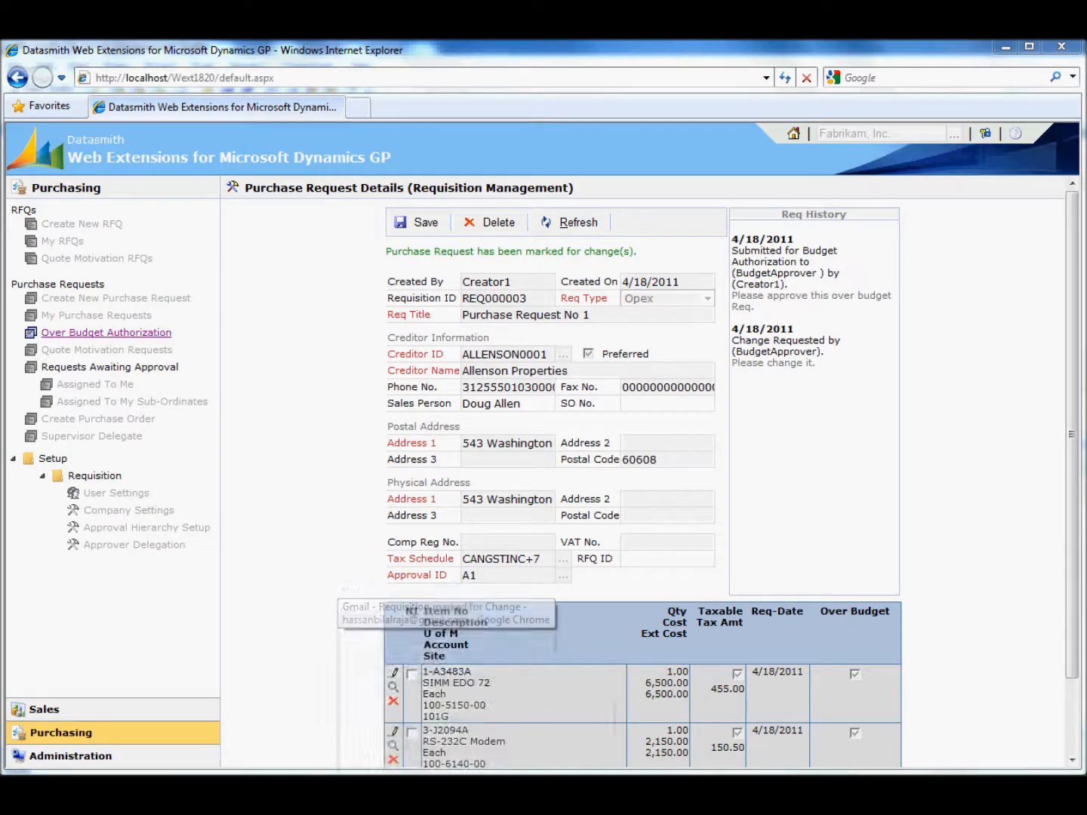
drag(190, 275, 426, 290)
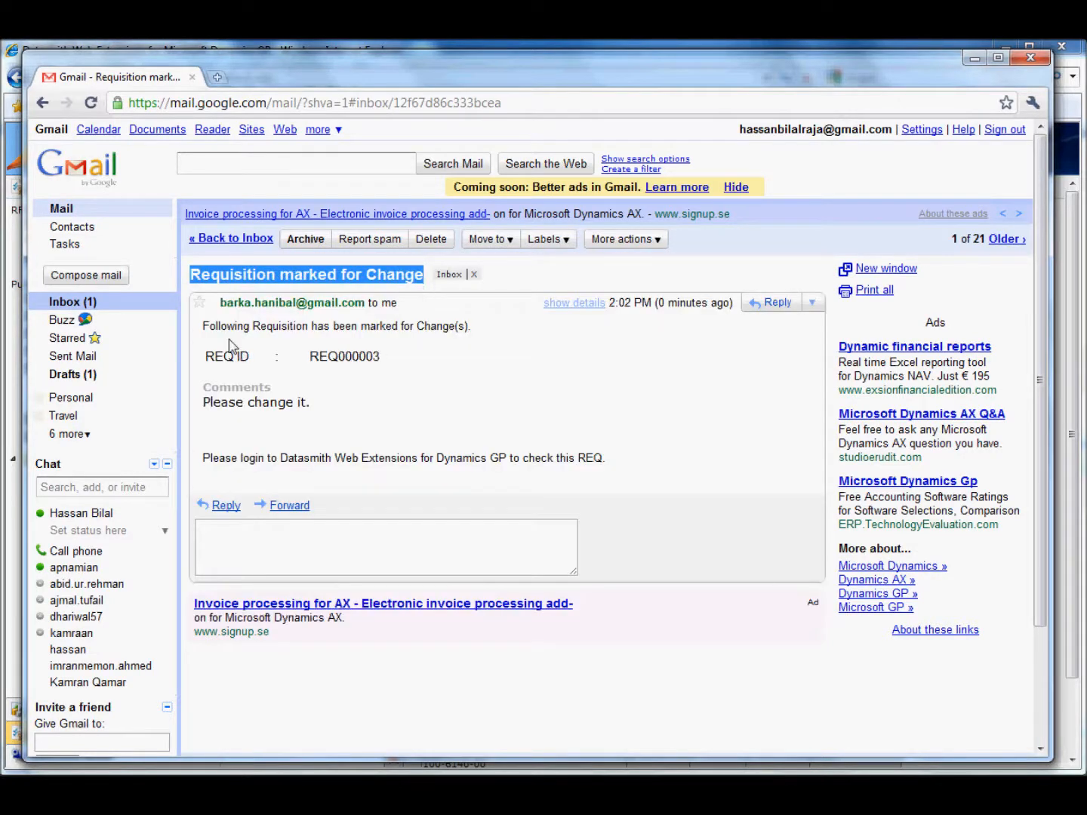
drag(210, 326, 455, 344)
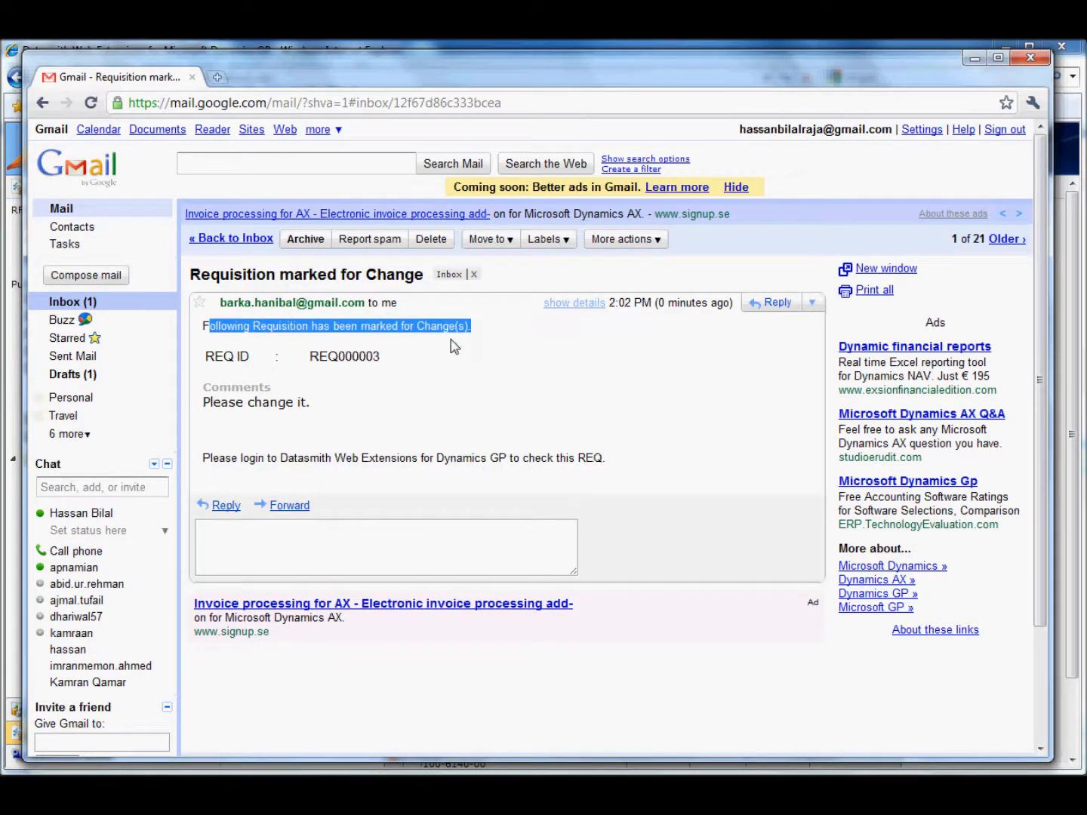
click(246, 360)
drag(205, 406, 320, 412)
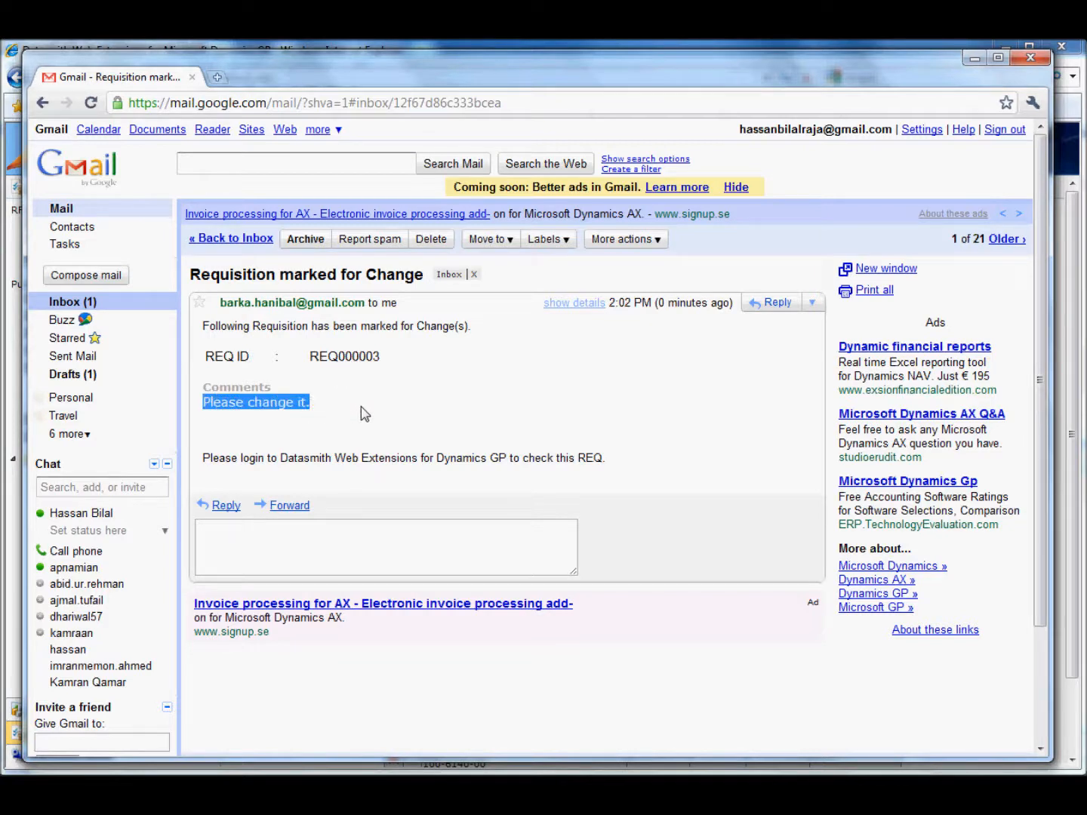
click(973, 57)
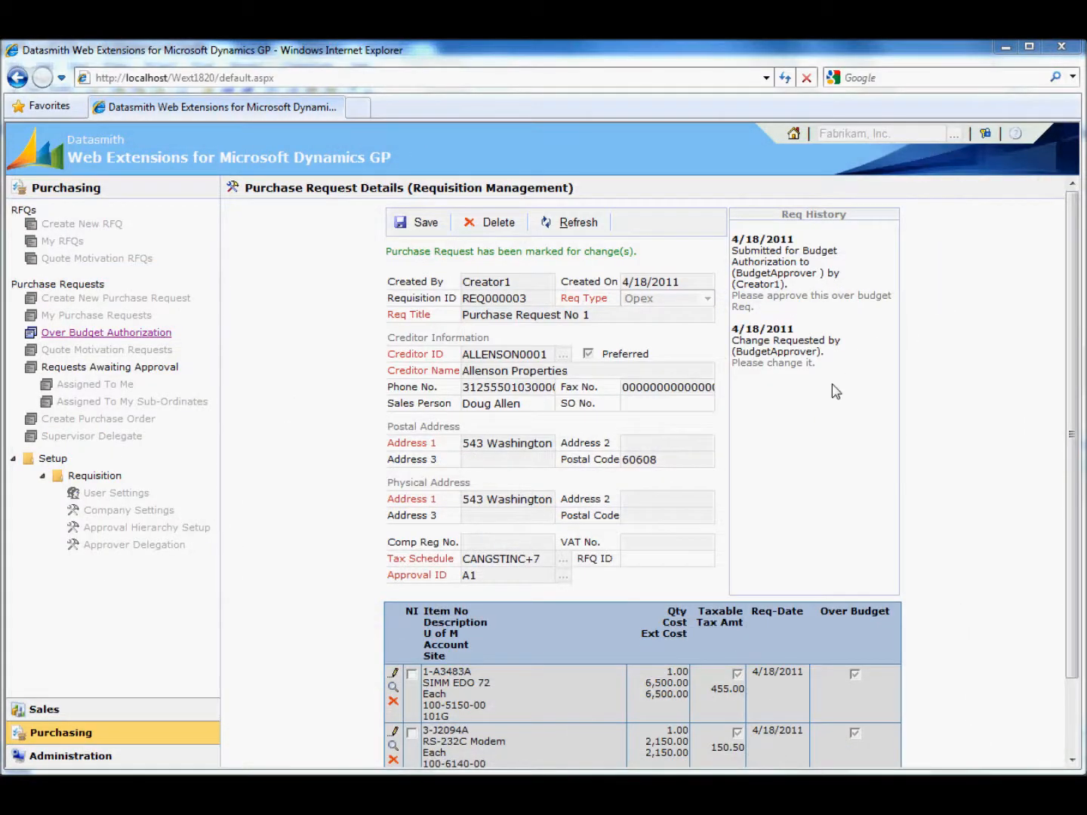
- Log out and log back in with the Creator1 login name
click(985, 134)
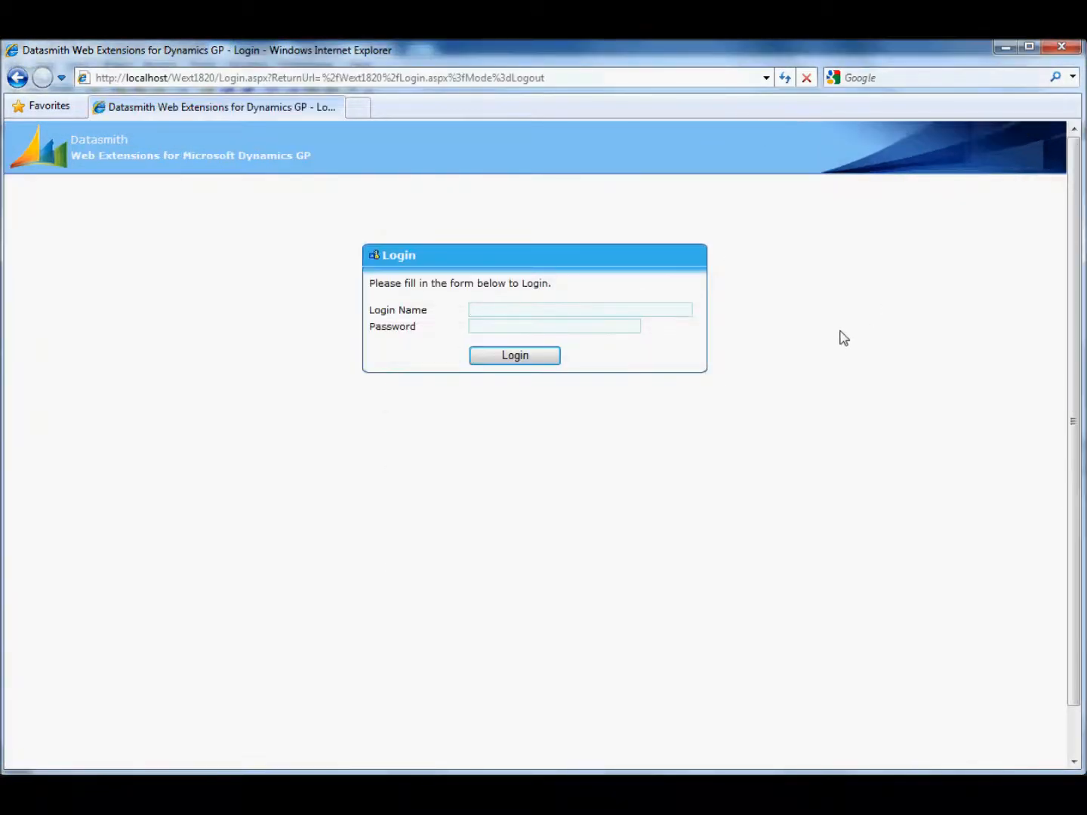
text(cre)
key(Down)
key(Return)
key(Return)
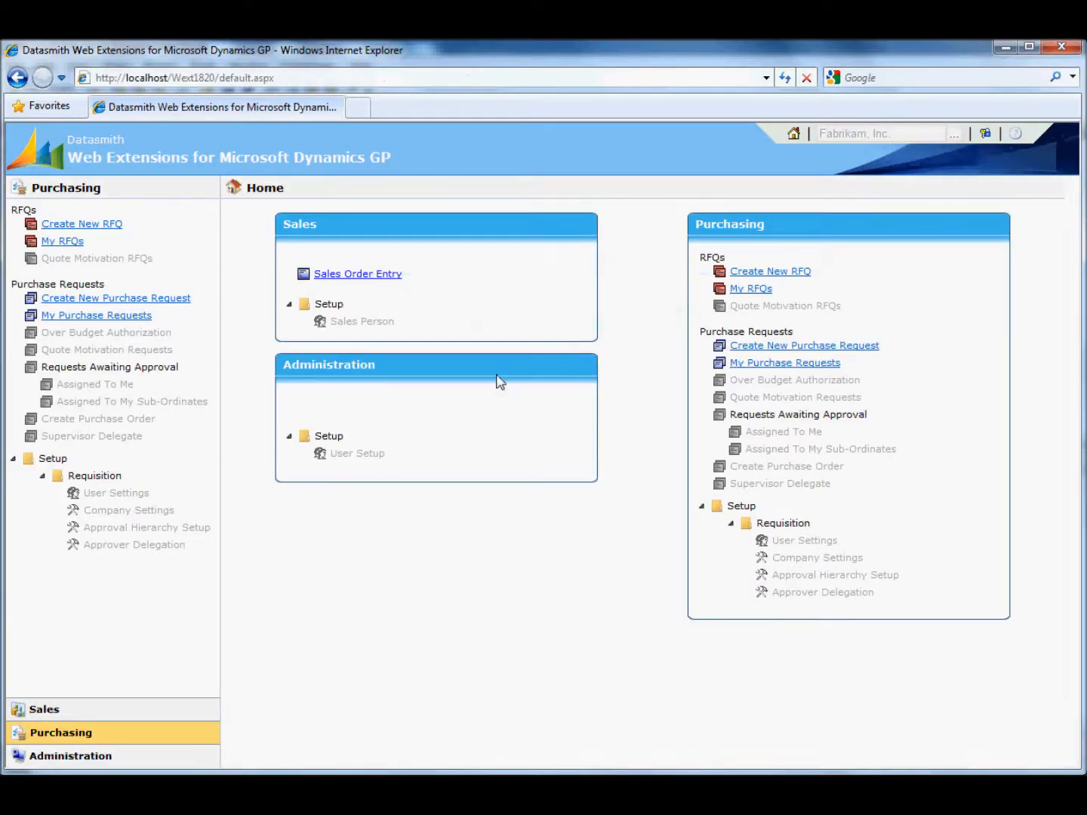
- Open Purchase Request No 1 for editing from the creator's own change requests
click(107, 317)
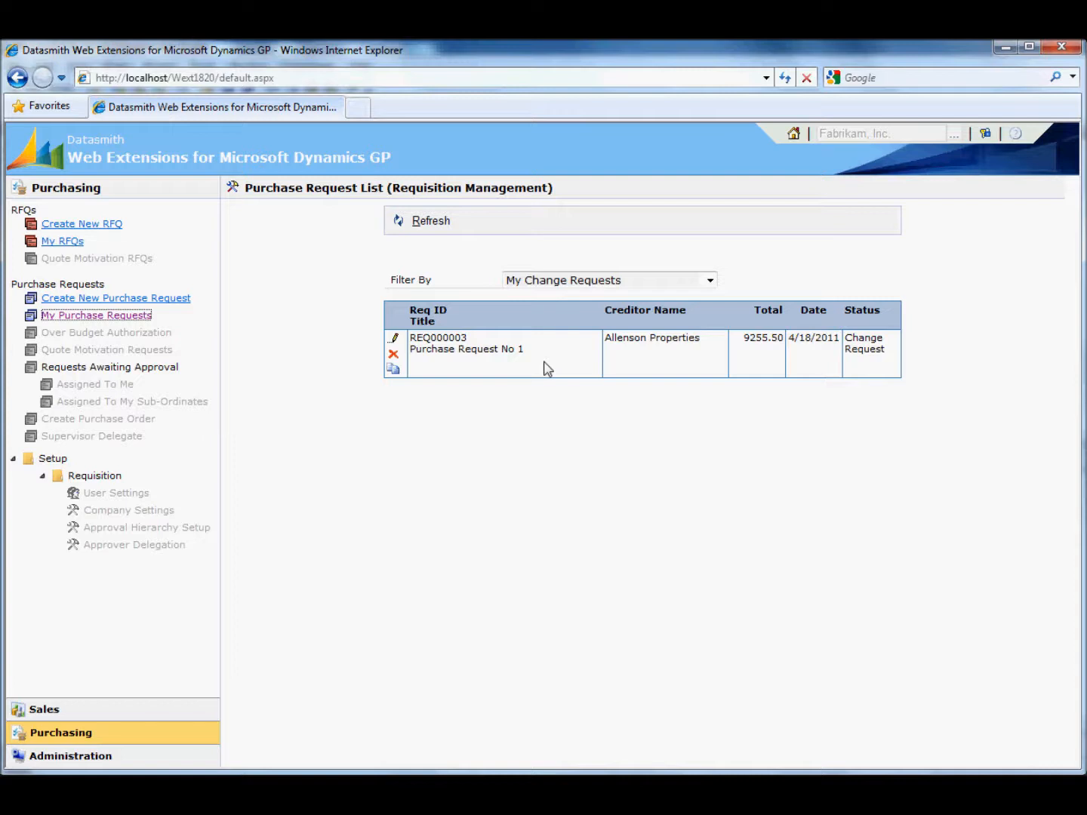
click(555, 282)
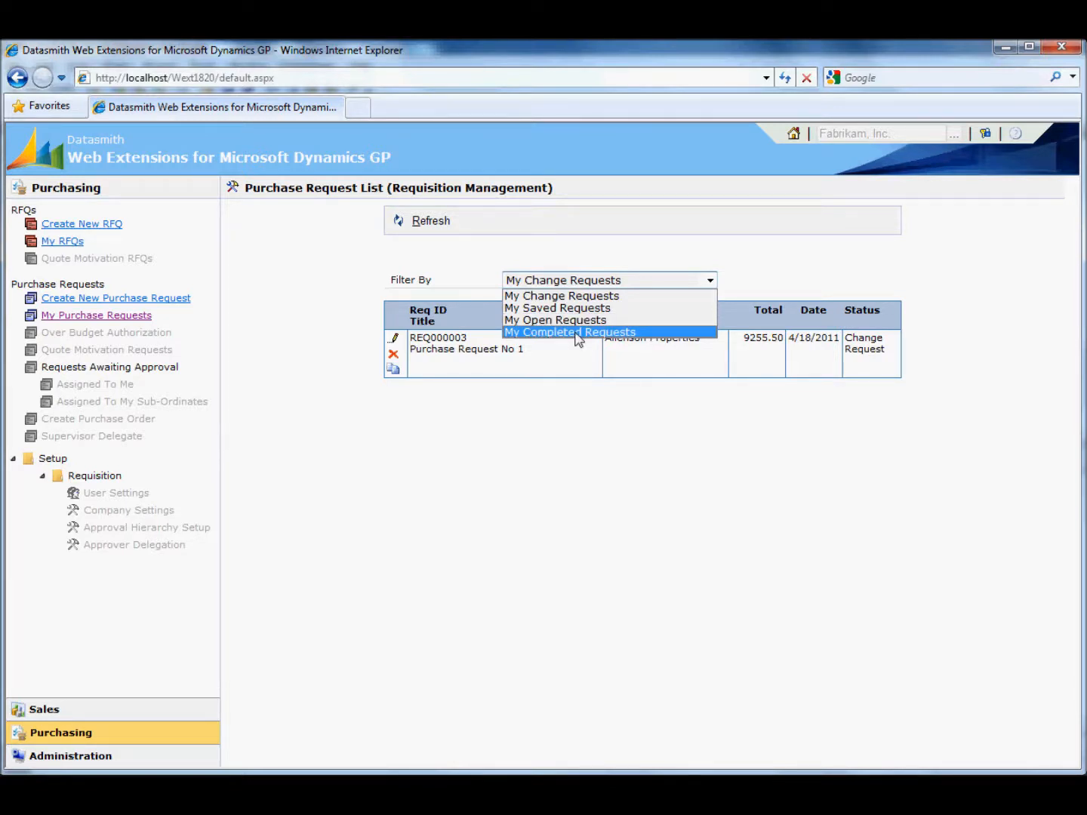
click(542, 407)
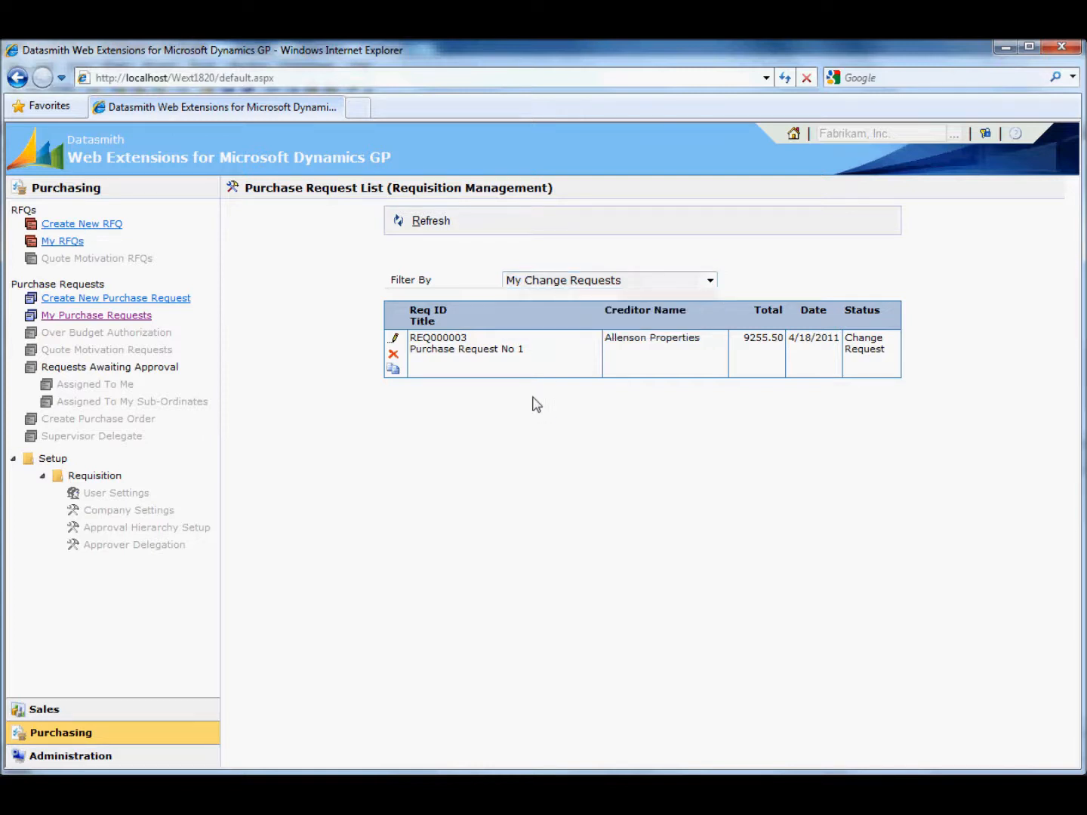
click(392, 338)
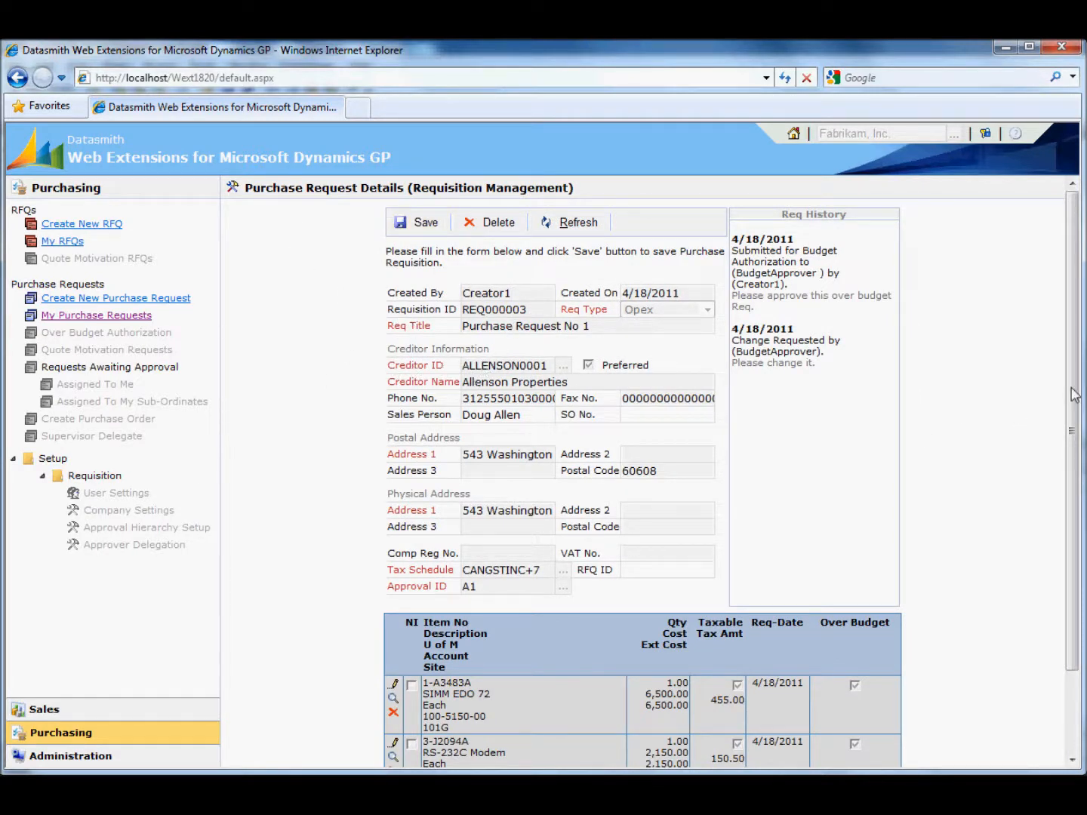
- Set the cost of the SIMM EDO 72 item to 10 and save the item
drag(1074, 392, 1081, 513)
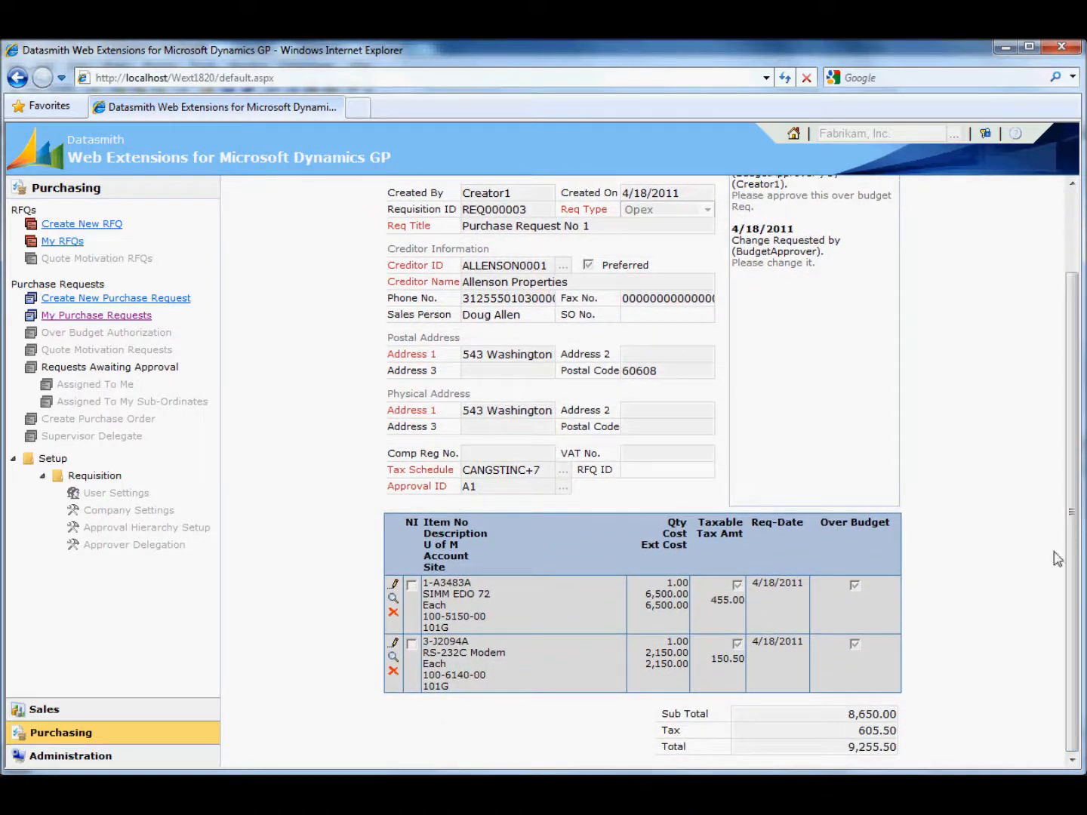
click(394, 584)
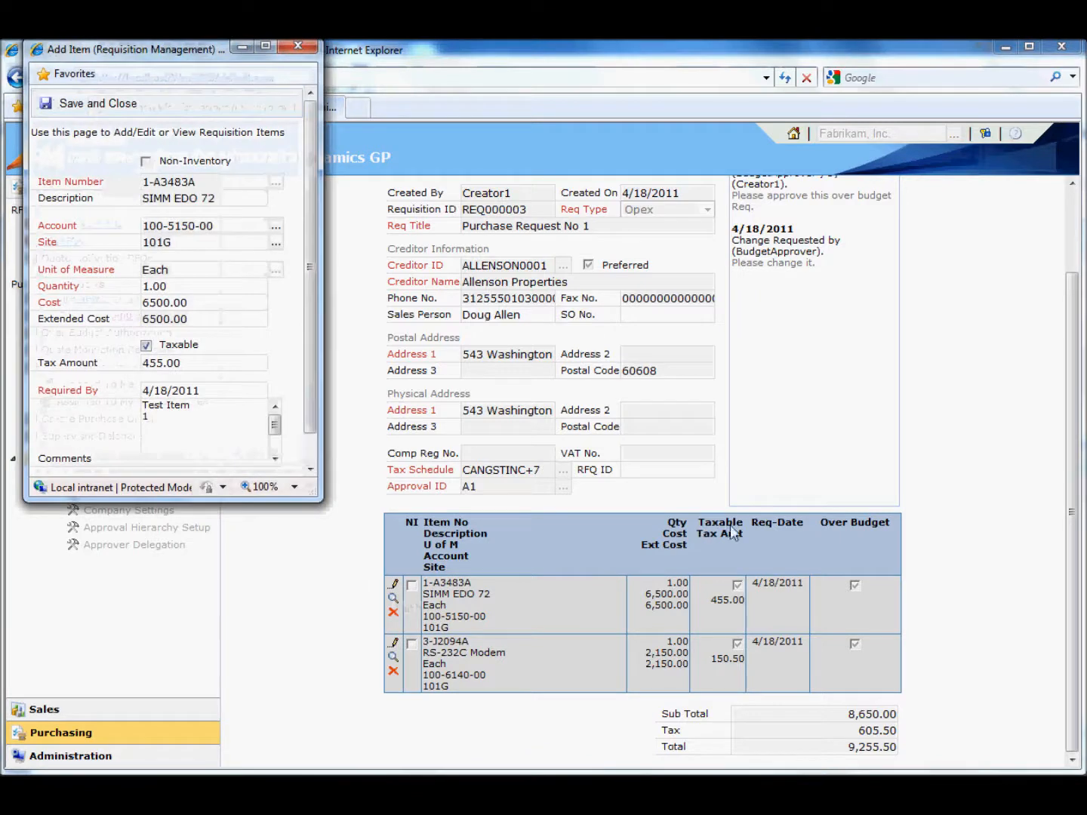
double_click(151, 305)
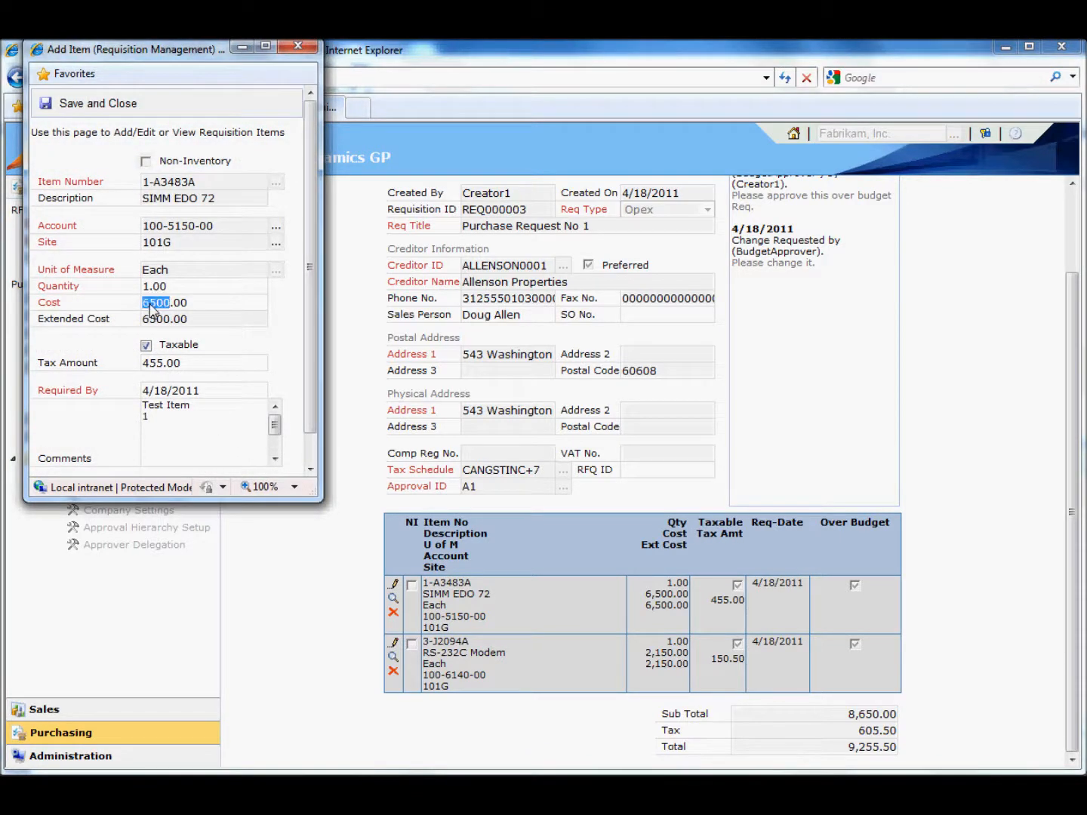
text(10)
click(212, 322)
click(92, 105)
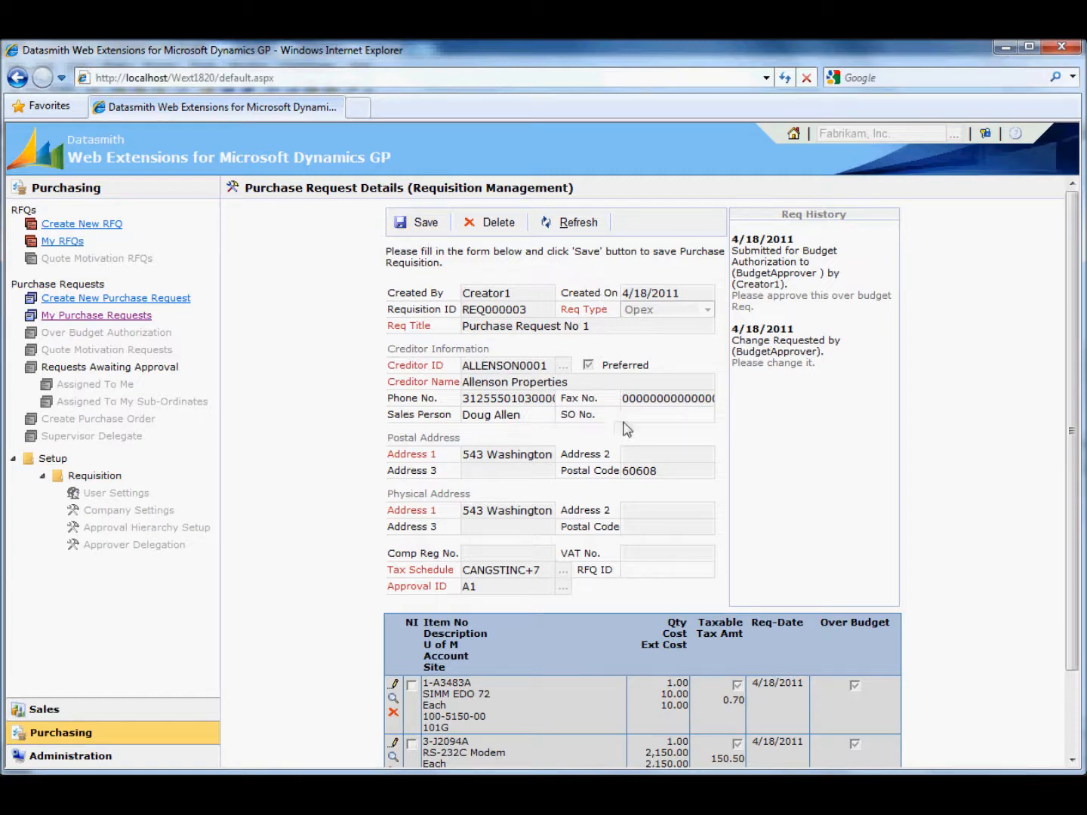
- Open and save the RS-232C Modem item, and save the purchase request
scroll(623, 458, down, 3)
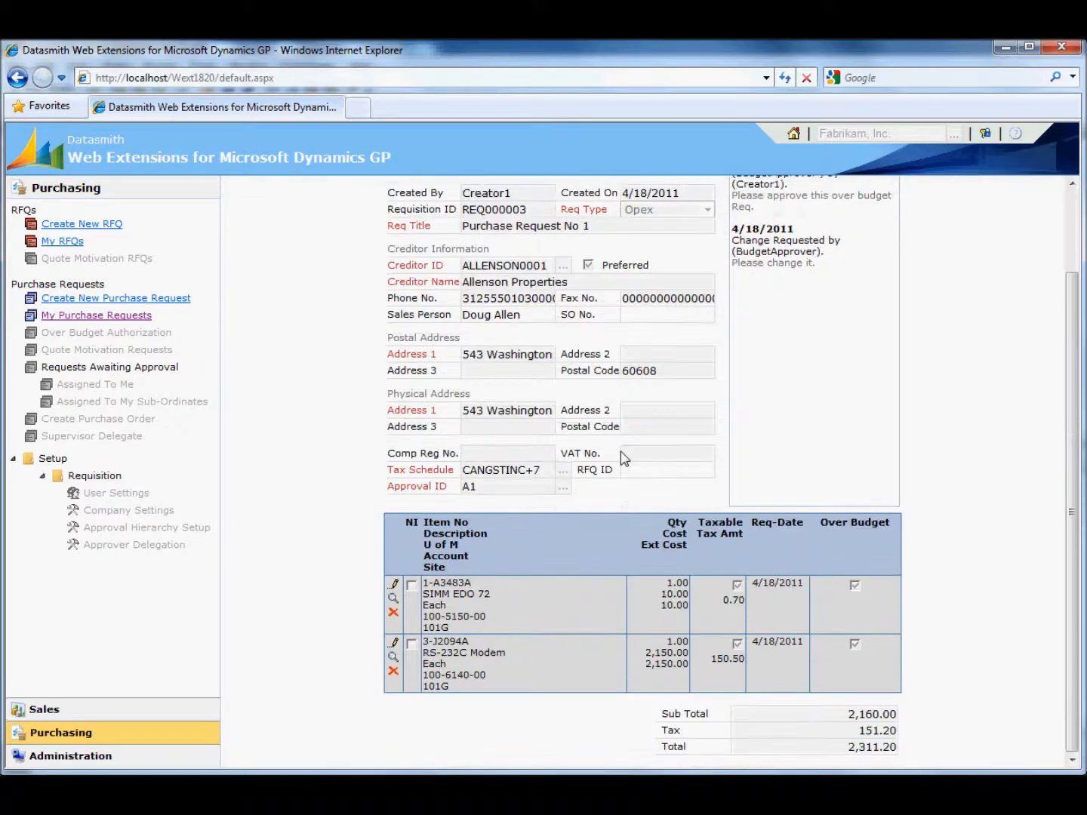
click(394, 642)
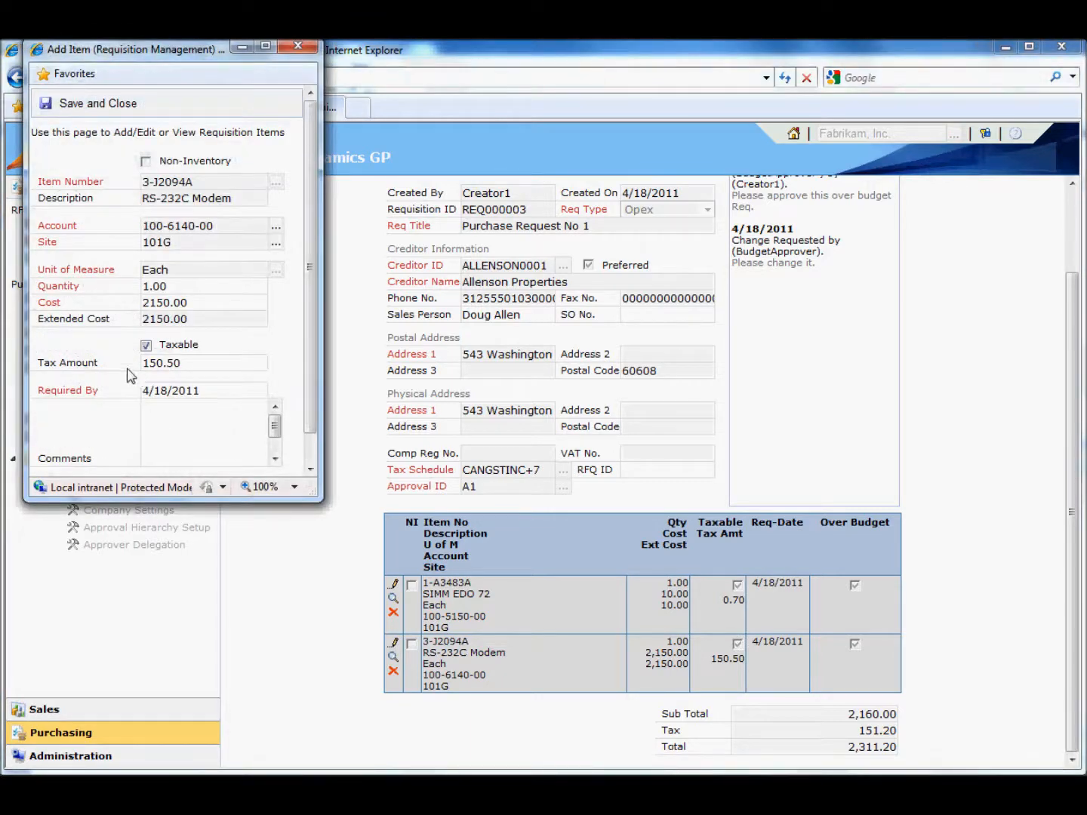
click(86, 104)
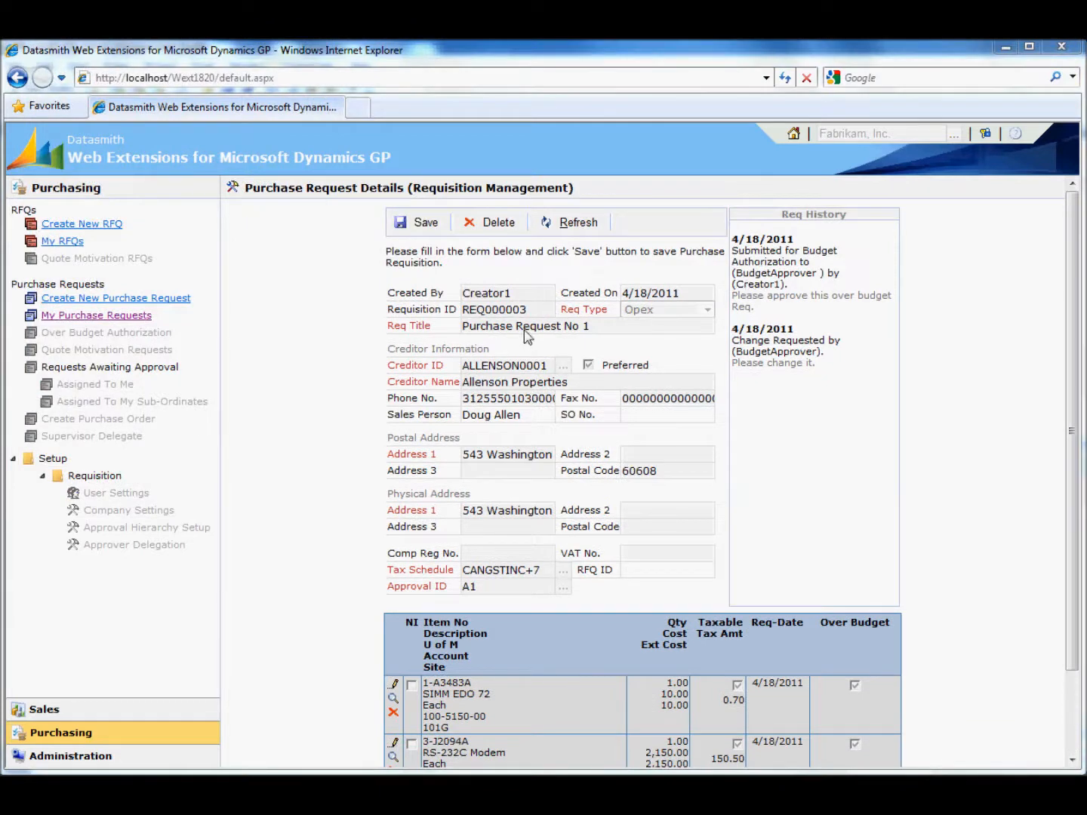
click(420, 224)
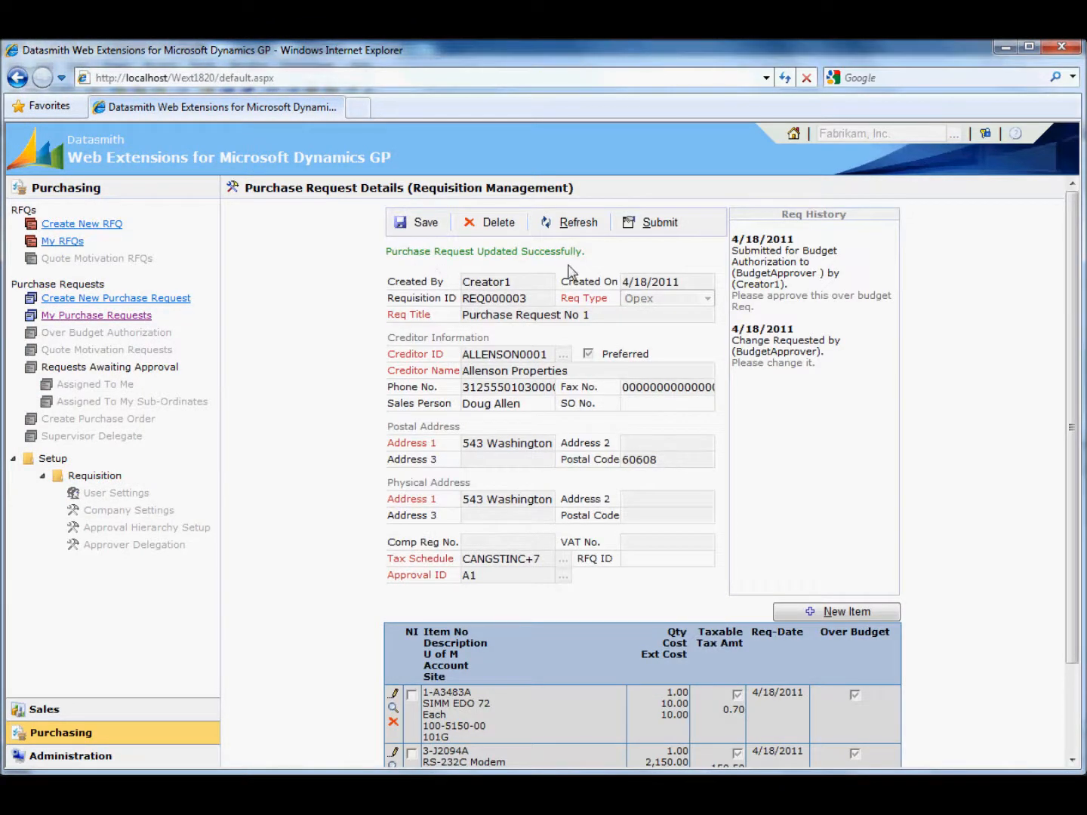
- Submit the purchase request for over-budget authorization with the comment "Please approve it."
click(662, 223)
click(706, 466)
click(519, 327)
text(Pl)
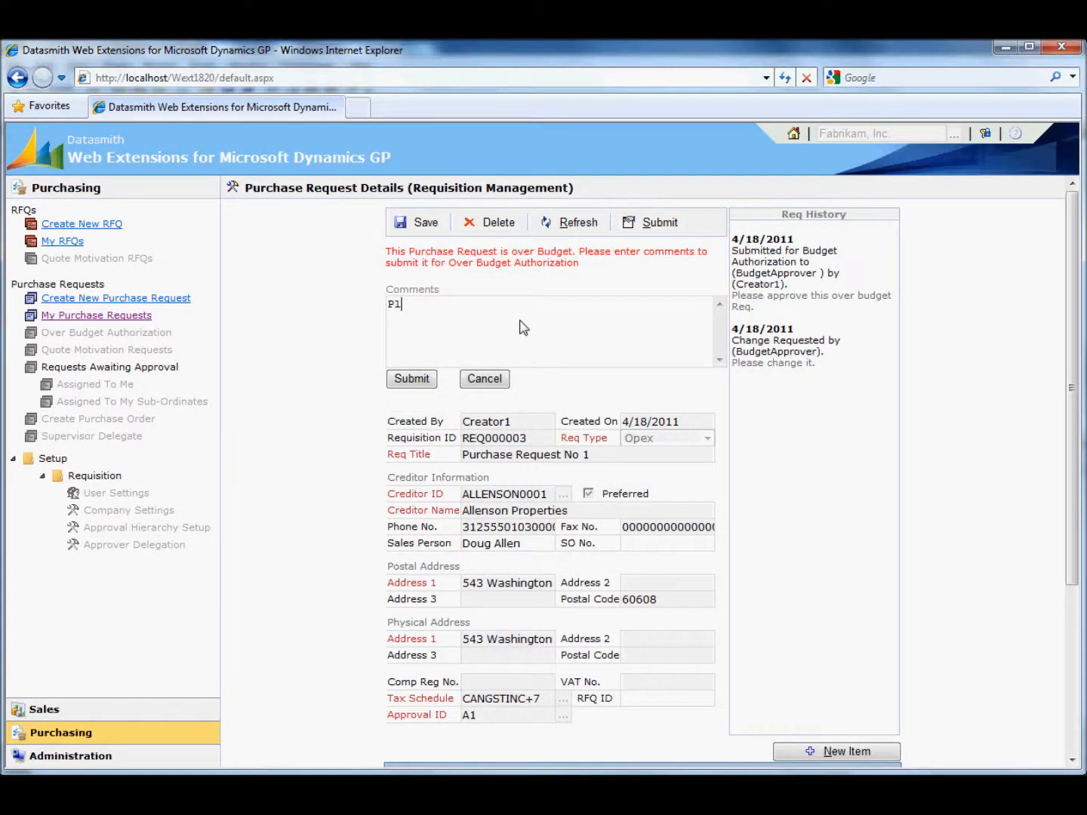
text(ease approve it.)
click(425, 377)
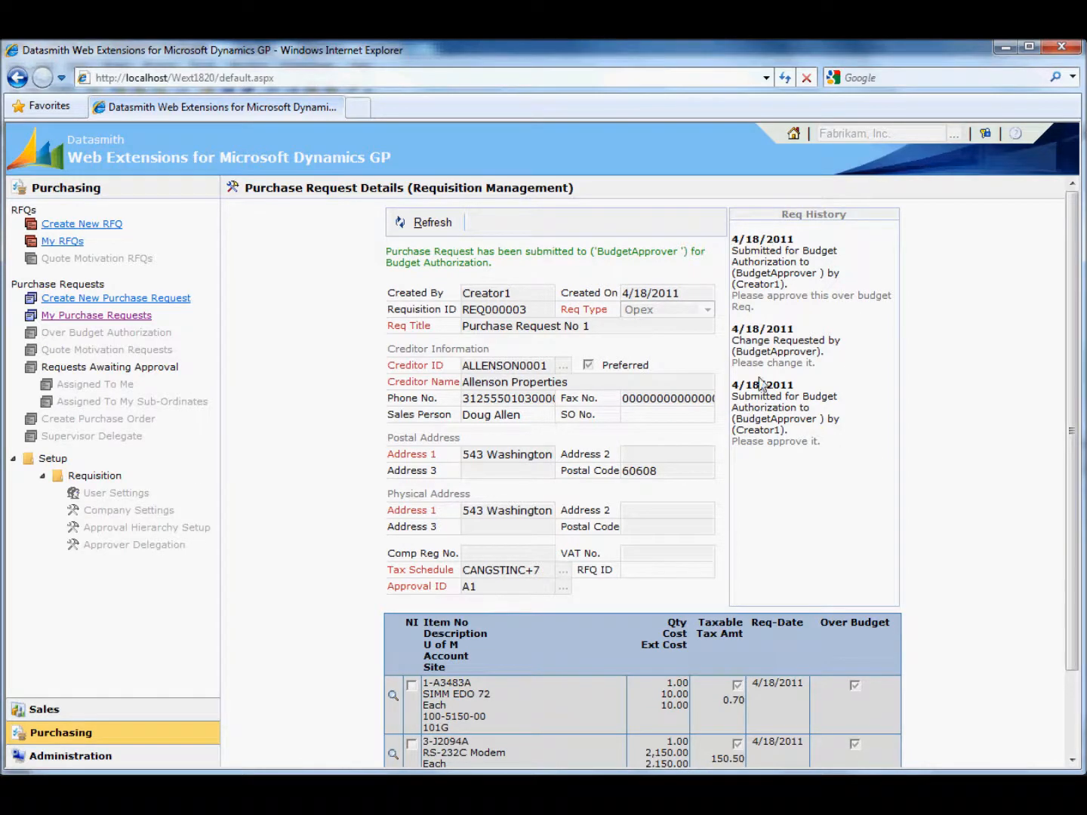
scroll(841, 498, down, 3)
scroll(842, 505, up, 3)
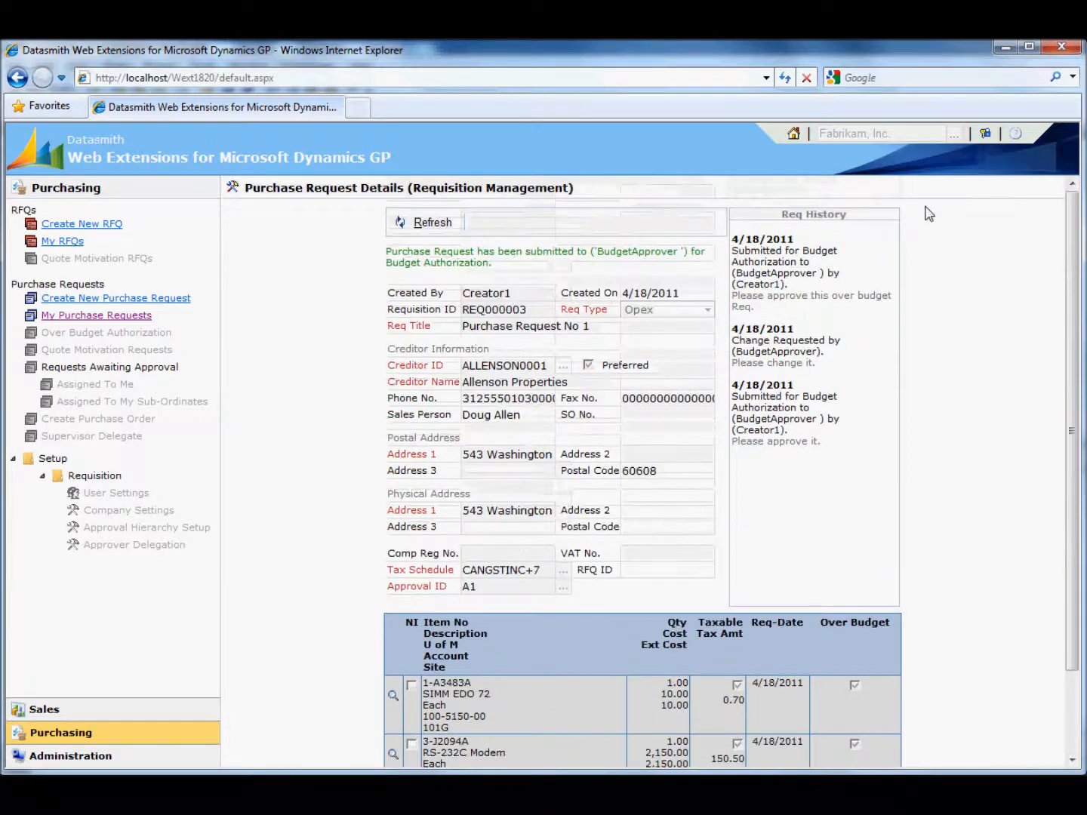
- Log out and log in with the BudgetApprover login name and the account password
click(985, 134)
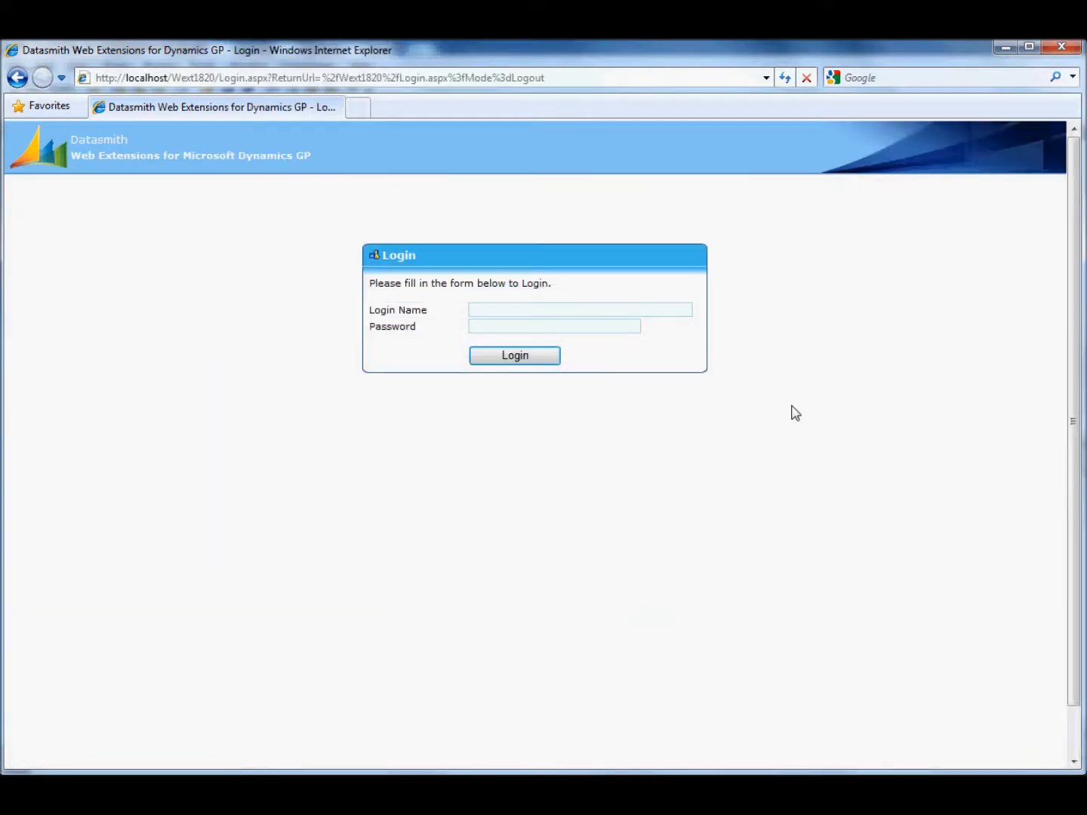
text(b)
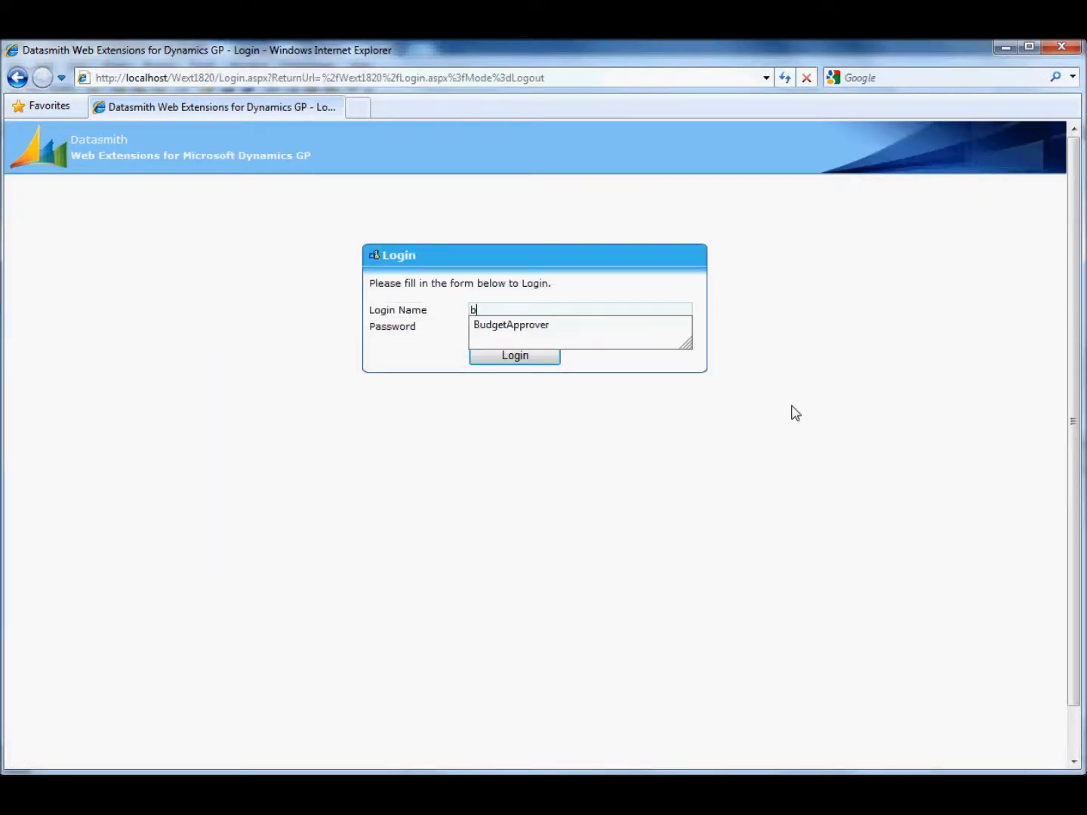
key(Down)
key(Tab)
text(•)
key(Return)
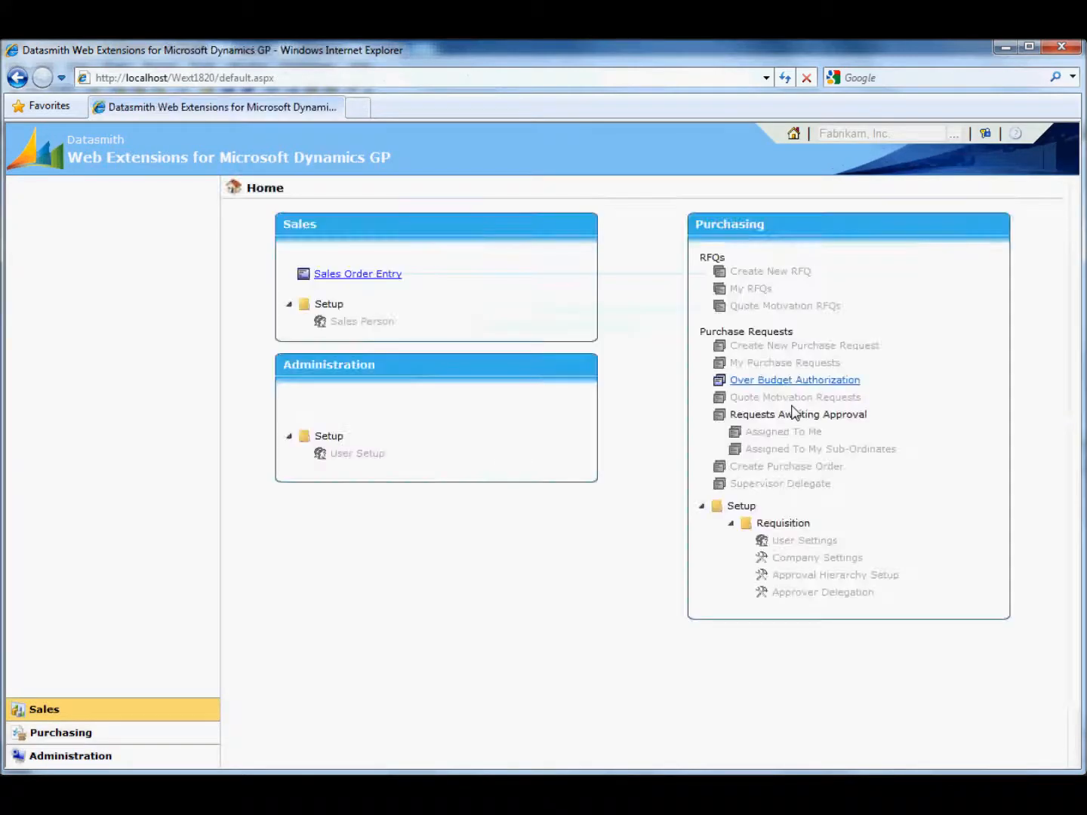
- Open Purchase Request No 1 from Over Budget Authorization and accept both the SIMM EDO 72 and RS-232C Modem items
click(87, 333)
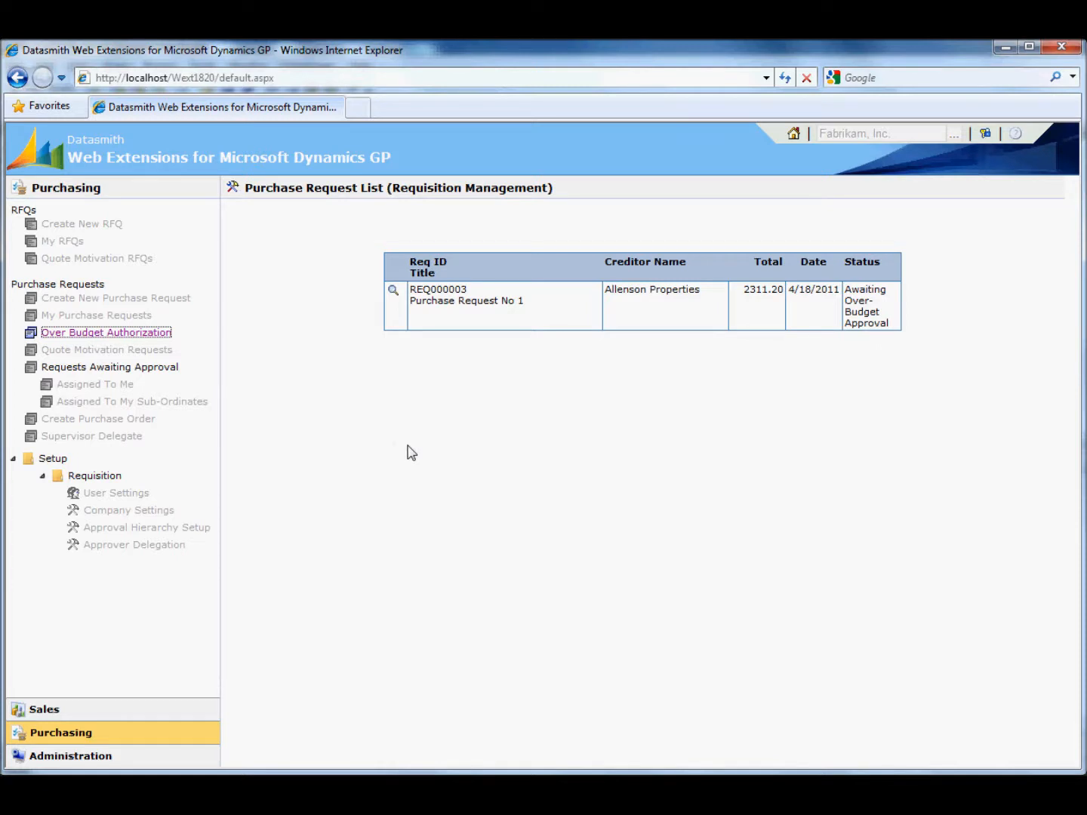
click(393, 290)
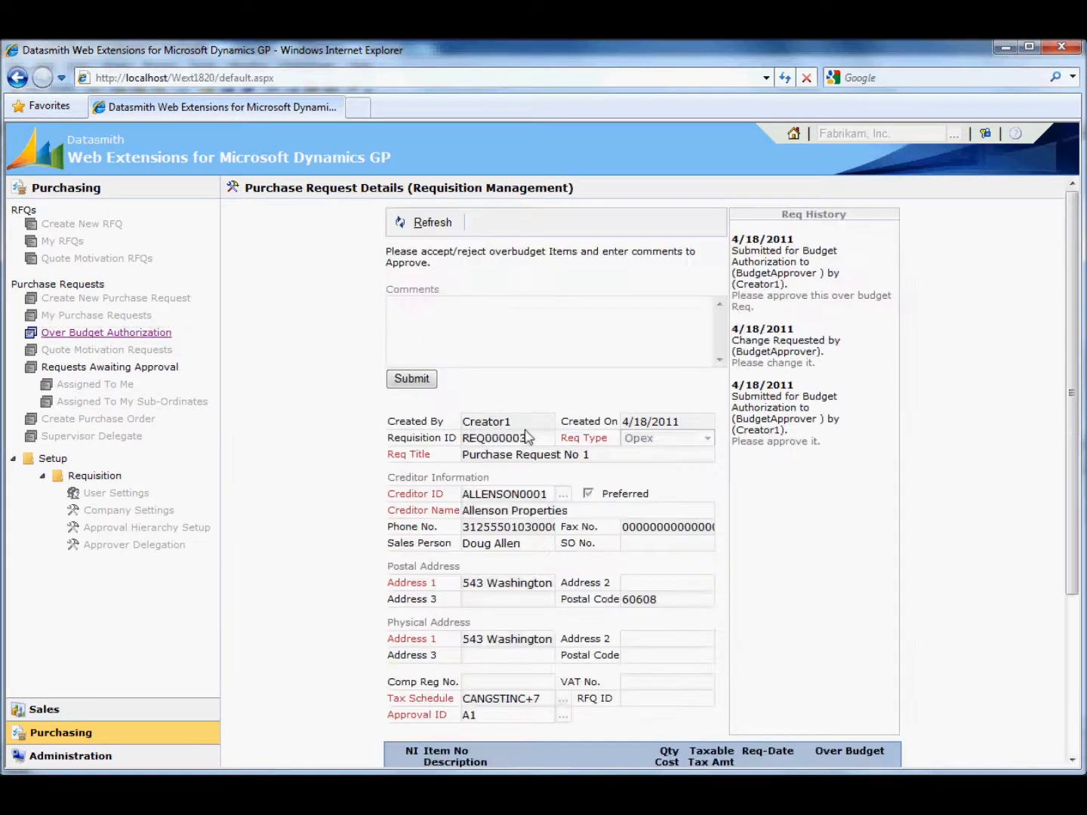
scroll(639, 428, down, 3)
click(810, 625)
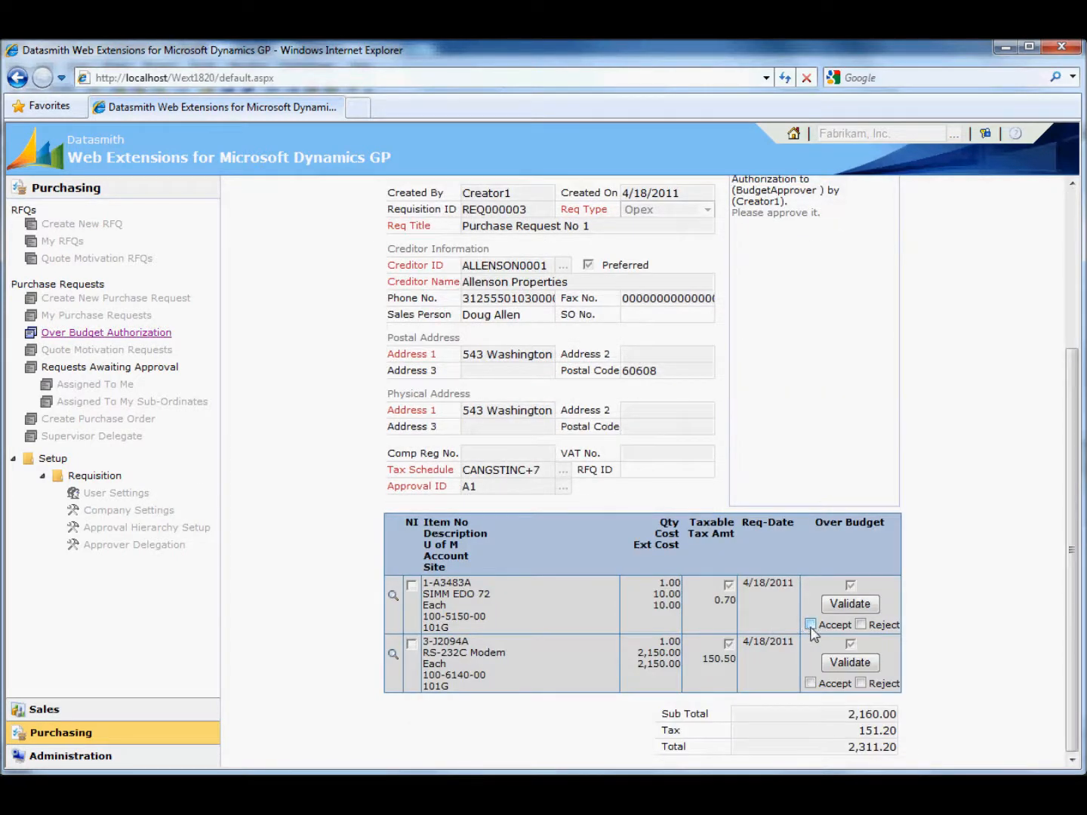
click(809, 683)
scroll(752, 502, up, 3)
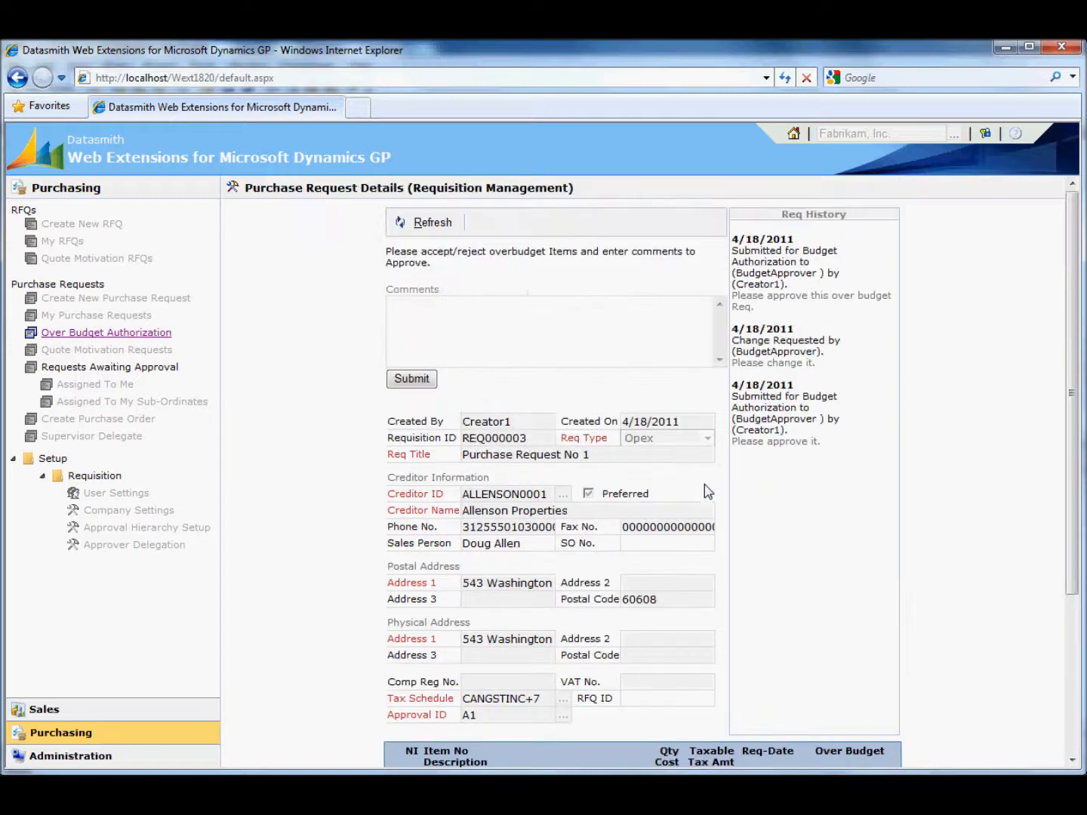
- Submit the over-budget authorization of the accepted items with the comment "Ok"
click(484, 347)
text(Ok)
click(405, 383)
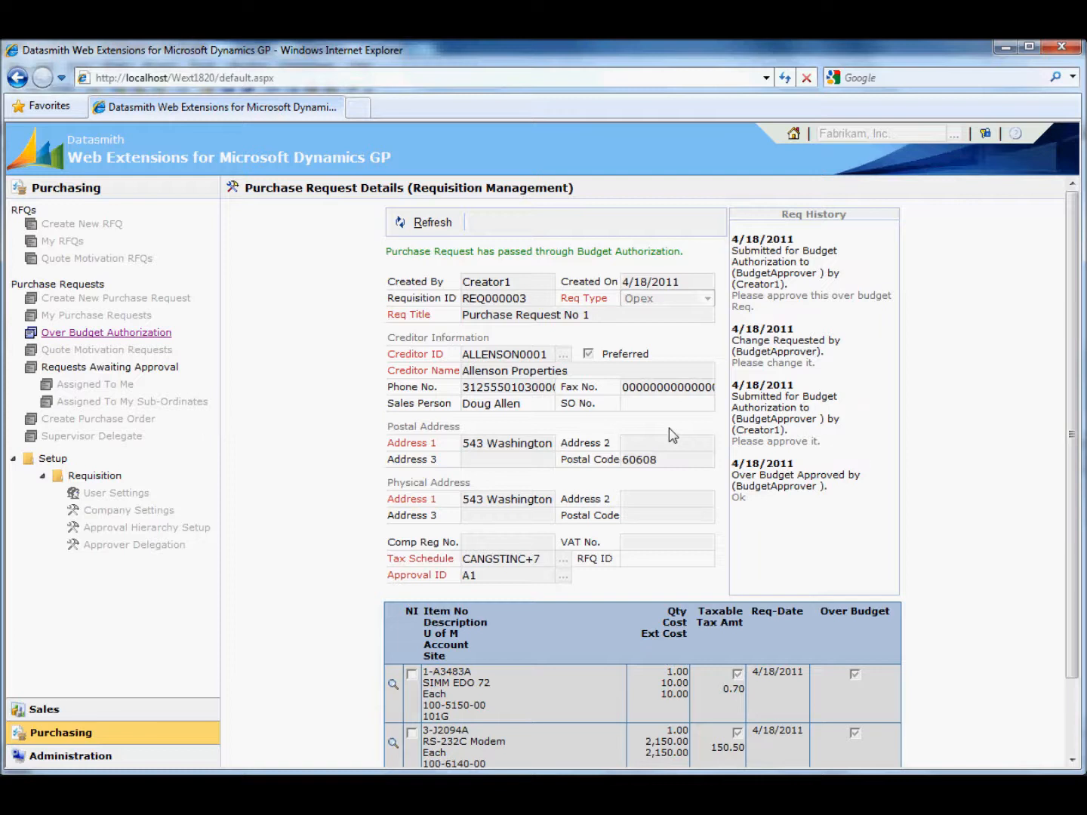
- Log out and log in with the Creator1 login name and the account password
click(985, 134)
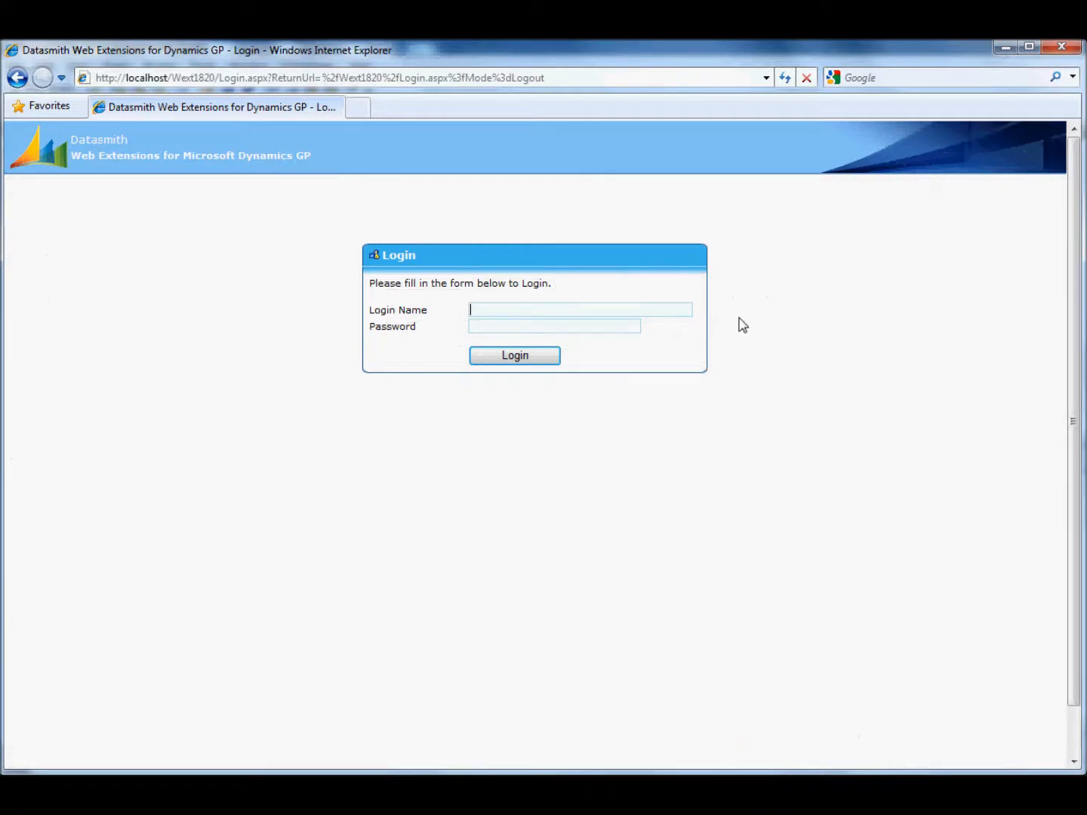
text(cre)
key(Down)
key(Tab)
text(p)
key(Return)
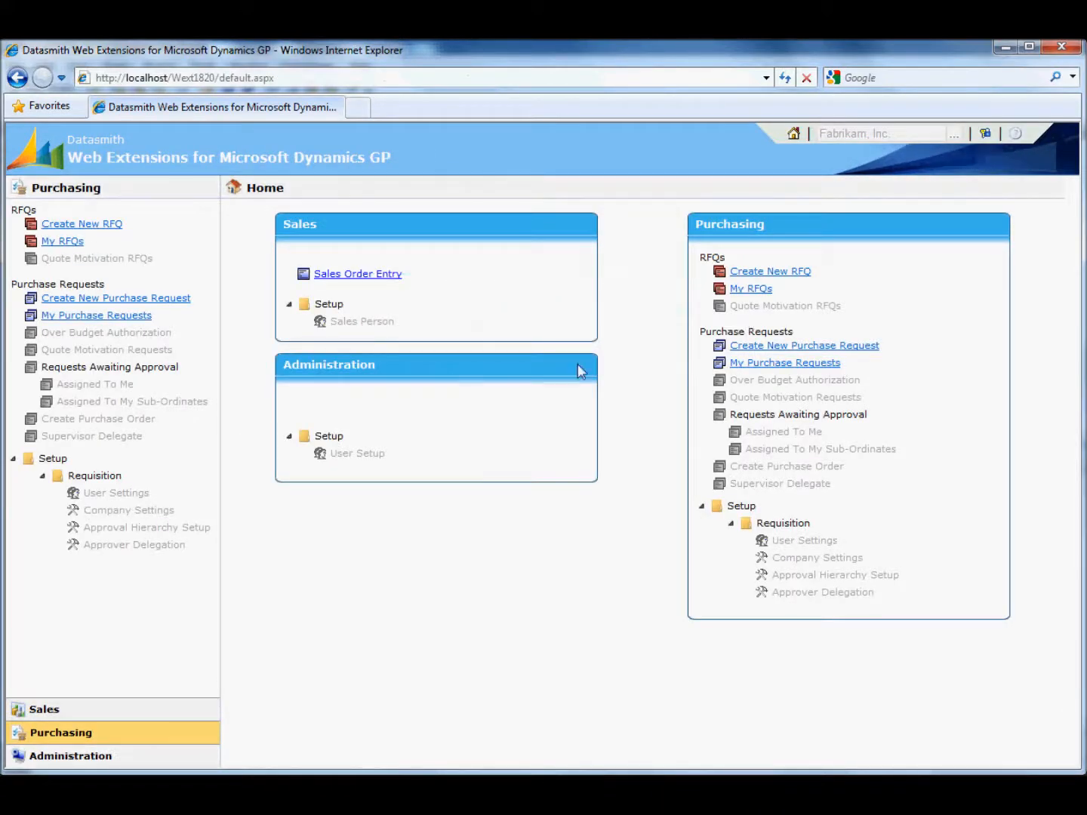
- Filter the creator's purchase requests by My Open Requests and open Purchase Request No 1
click(110, 317)
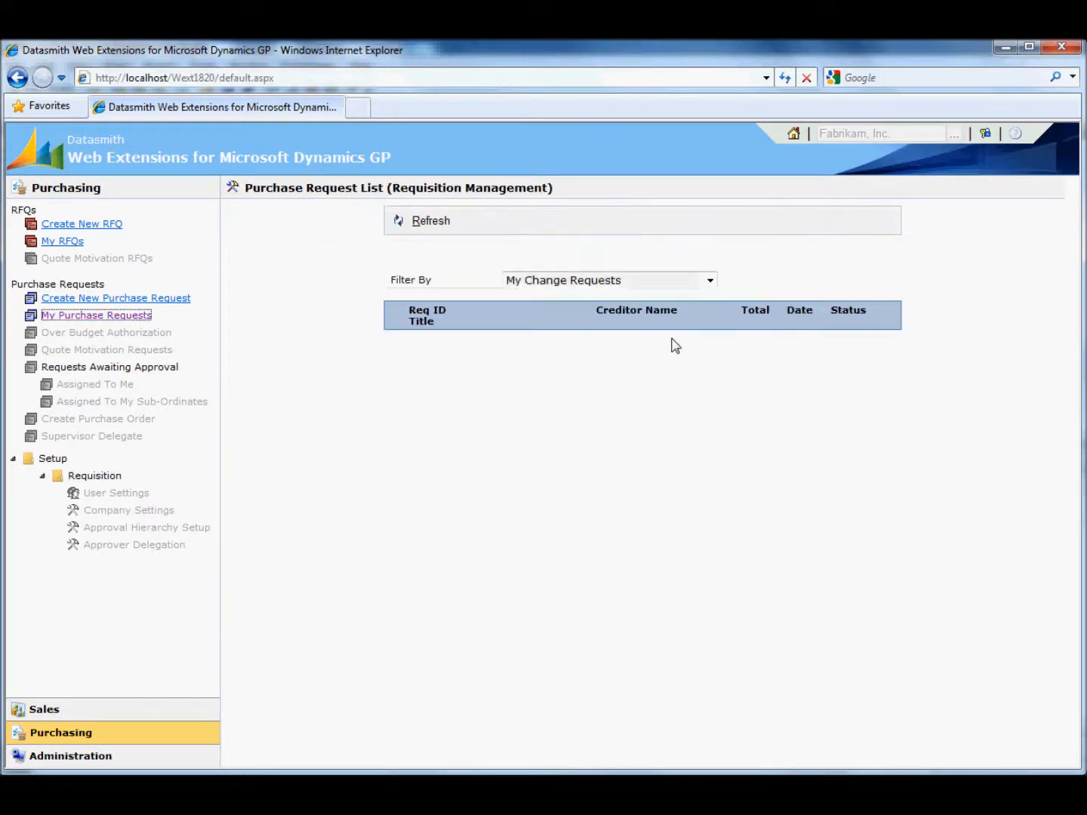
click(630, 282)
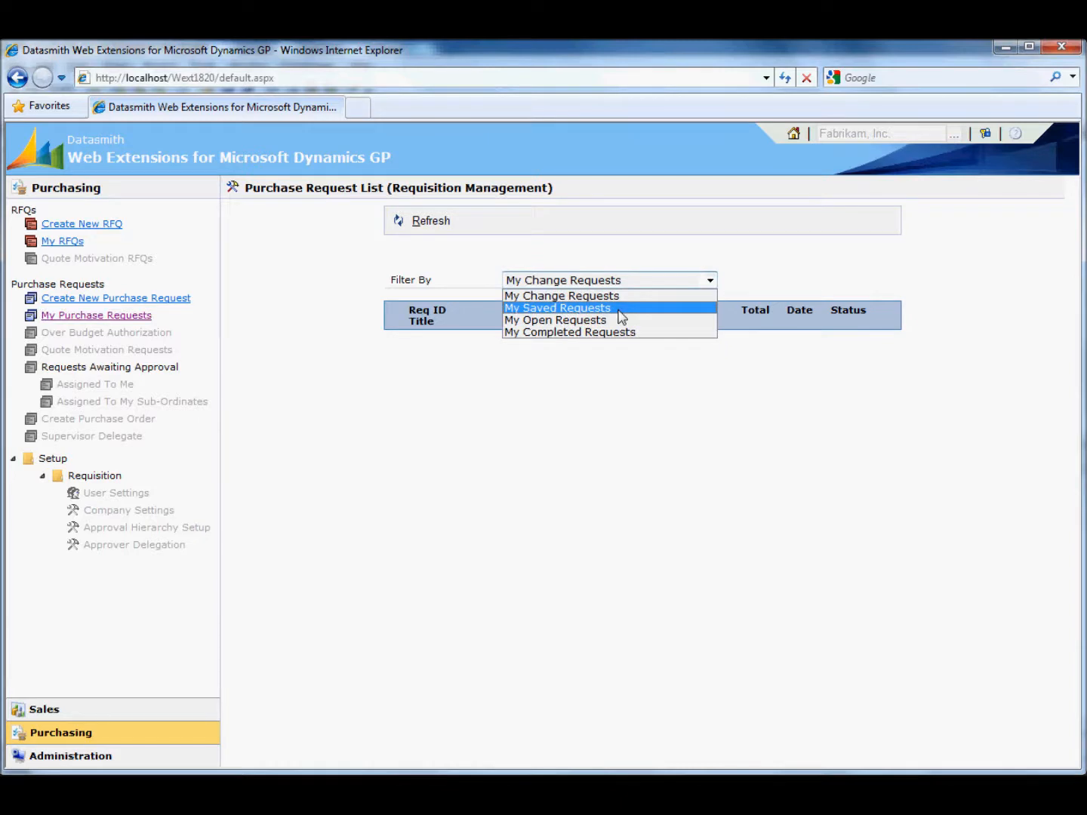
click(617, 321)
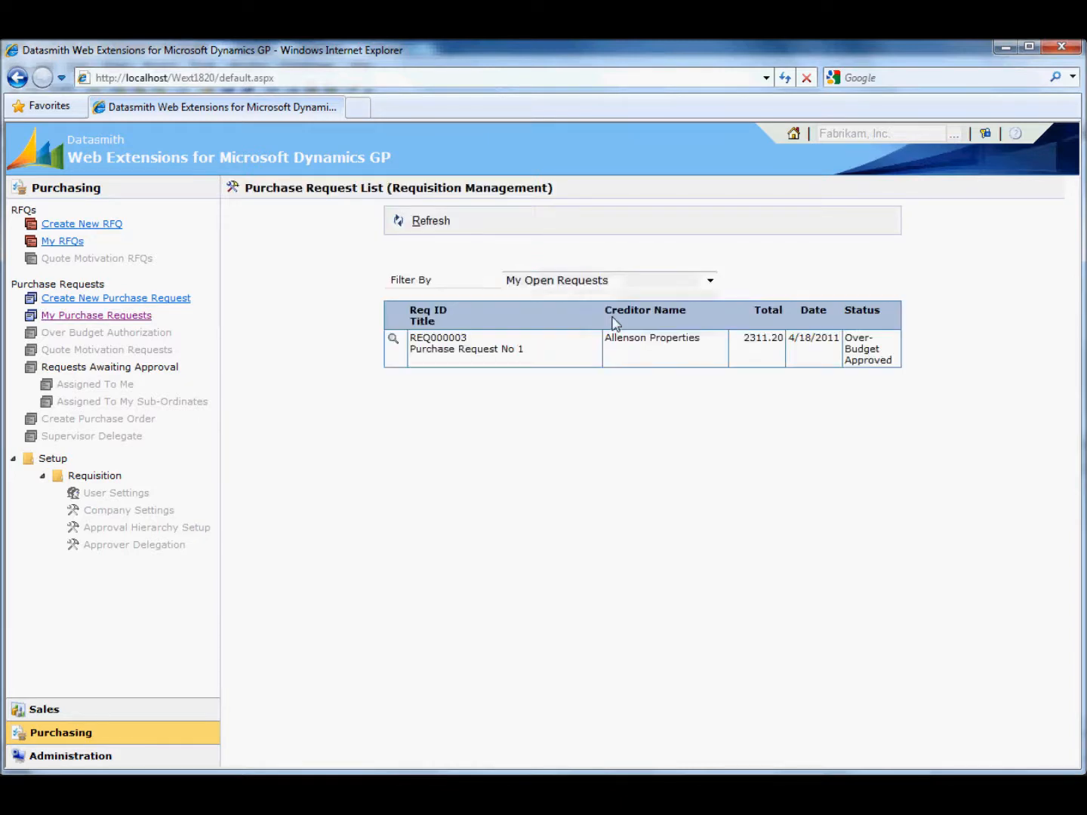
click(393, 341)
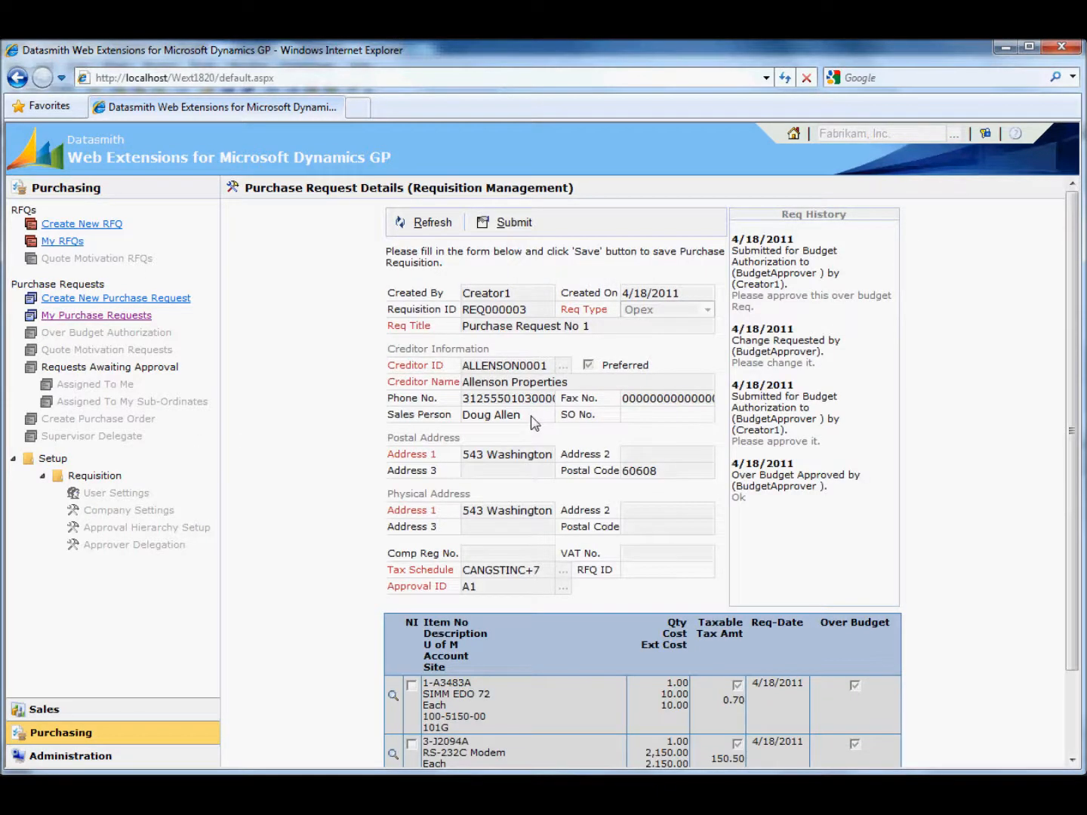
scroll(535, 423, down, 3)
scroll(526, 427, up, 3)
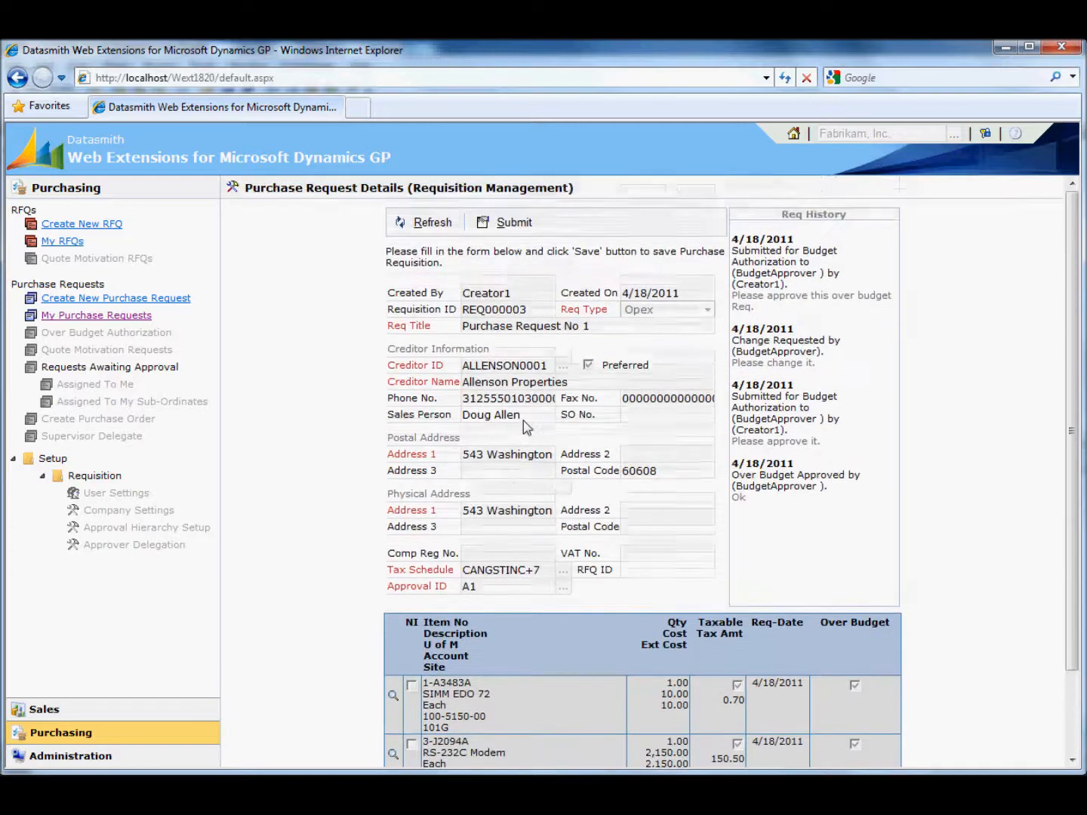
- Submit Purchase Request No 1 and confirm the submission
click(508, 224)
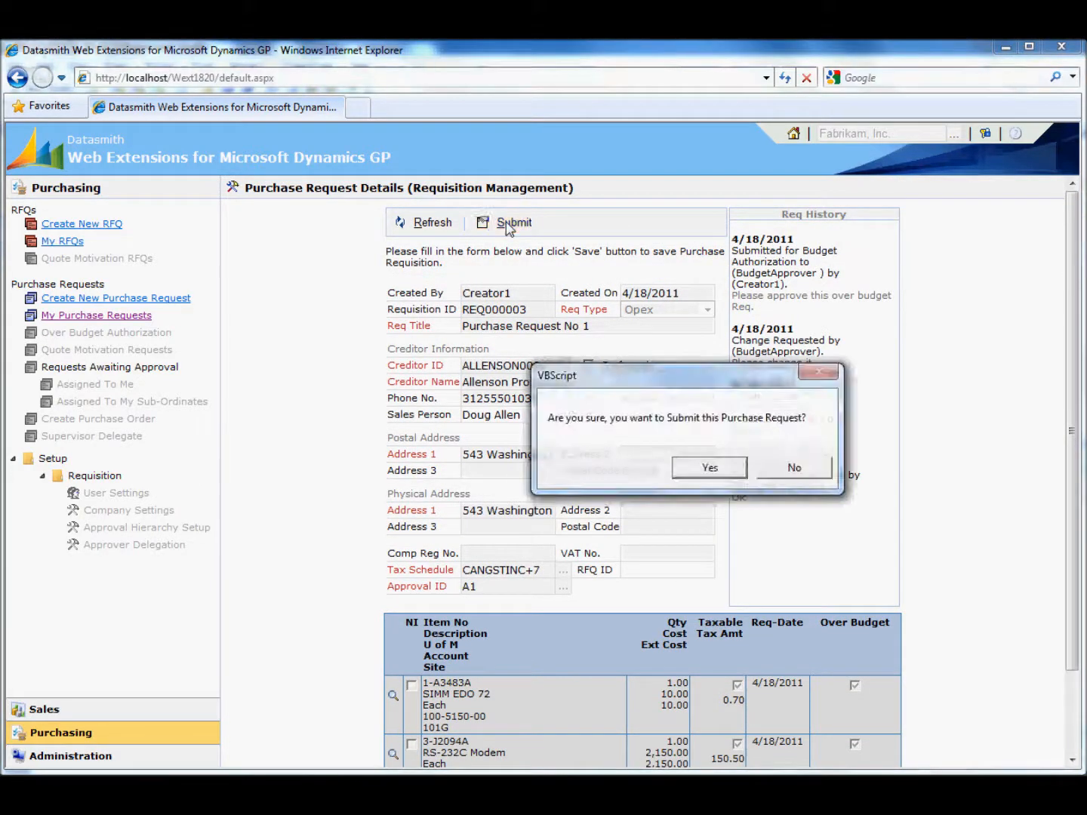
click(714, 468)
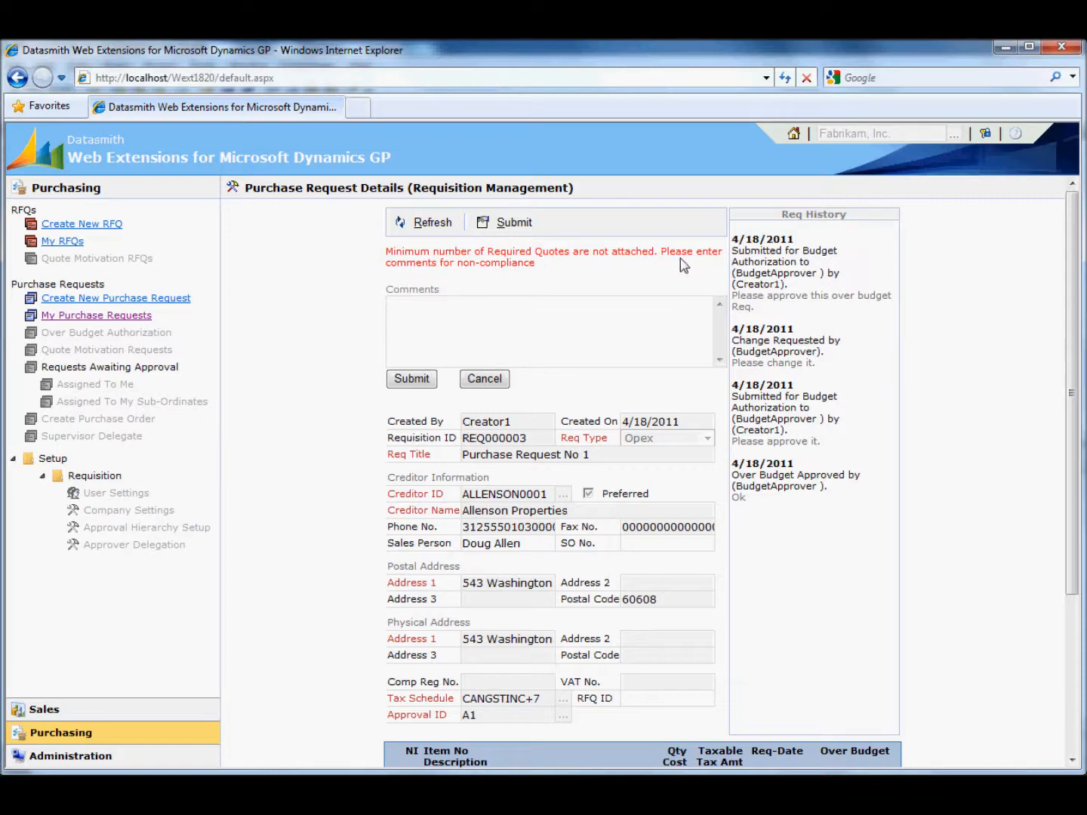
scroll(579, 412, down, 3)
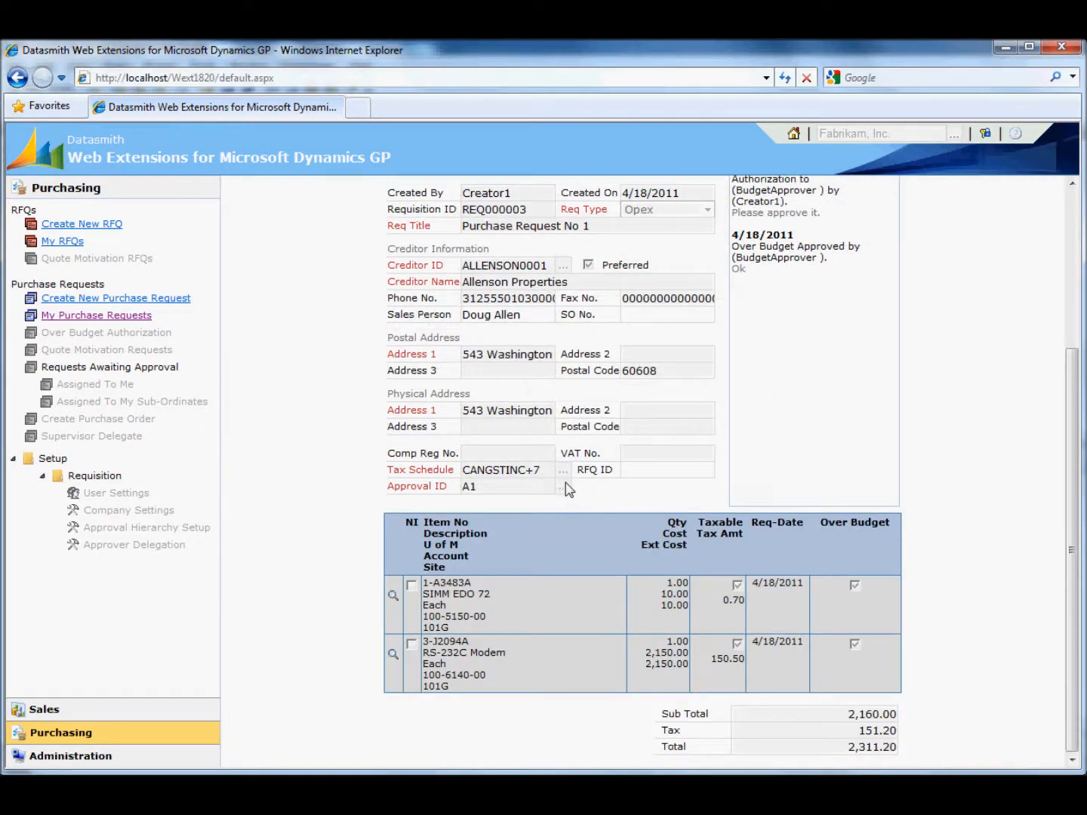
scroll(567, 489, up, 3)
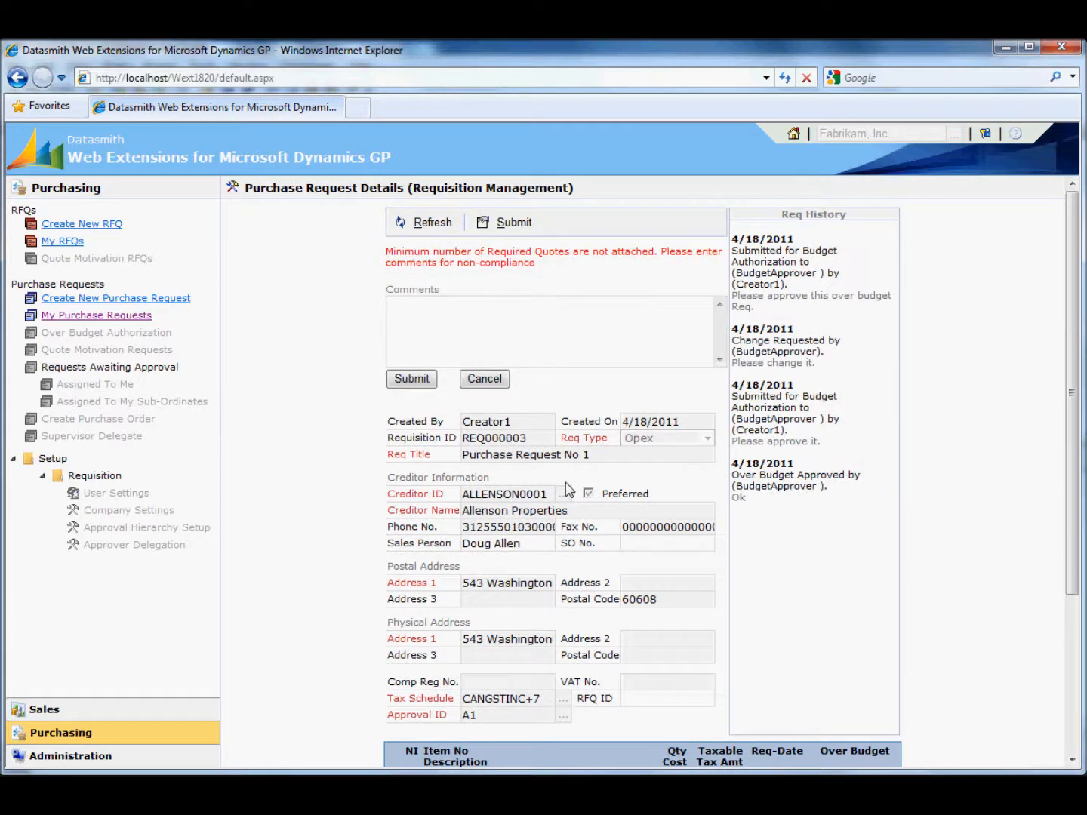
- Submit the comment "Recieved quote over phone." as the reason for not attaching the minimum number of required quotes
click(531, 322)
text(Did not rec)
key(ctrl+a)
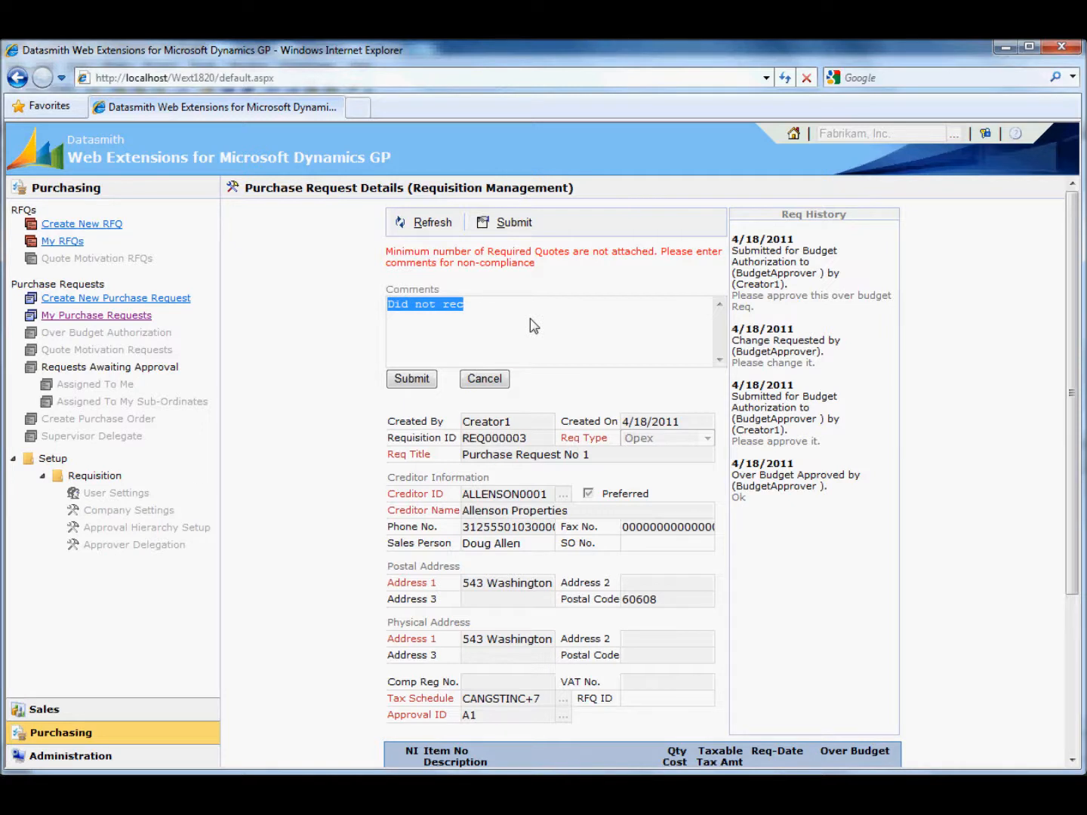
text(Recieve)
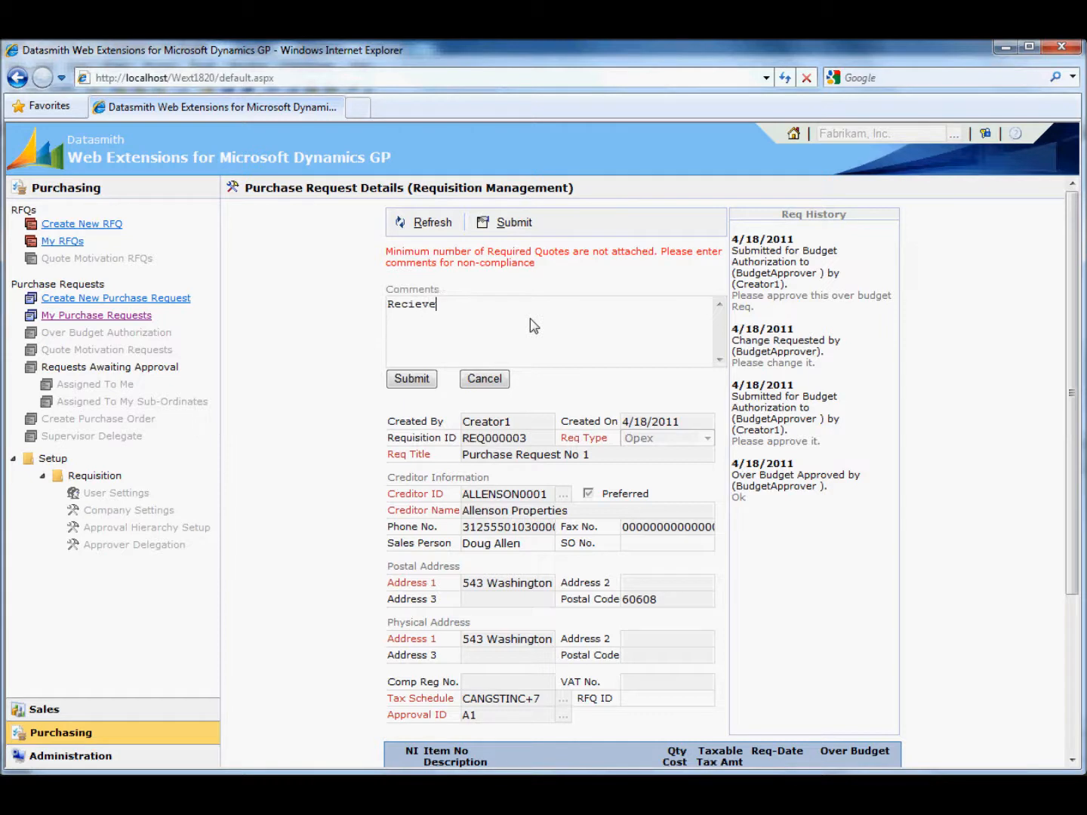
text(d quote over phone.)
click(411, 379)
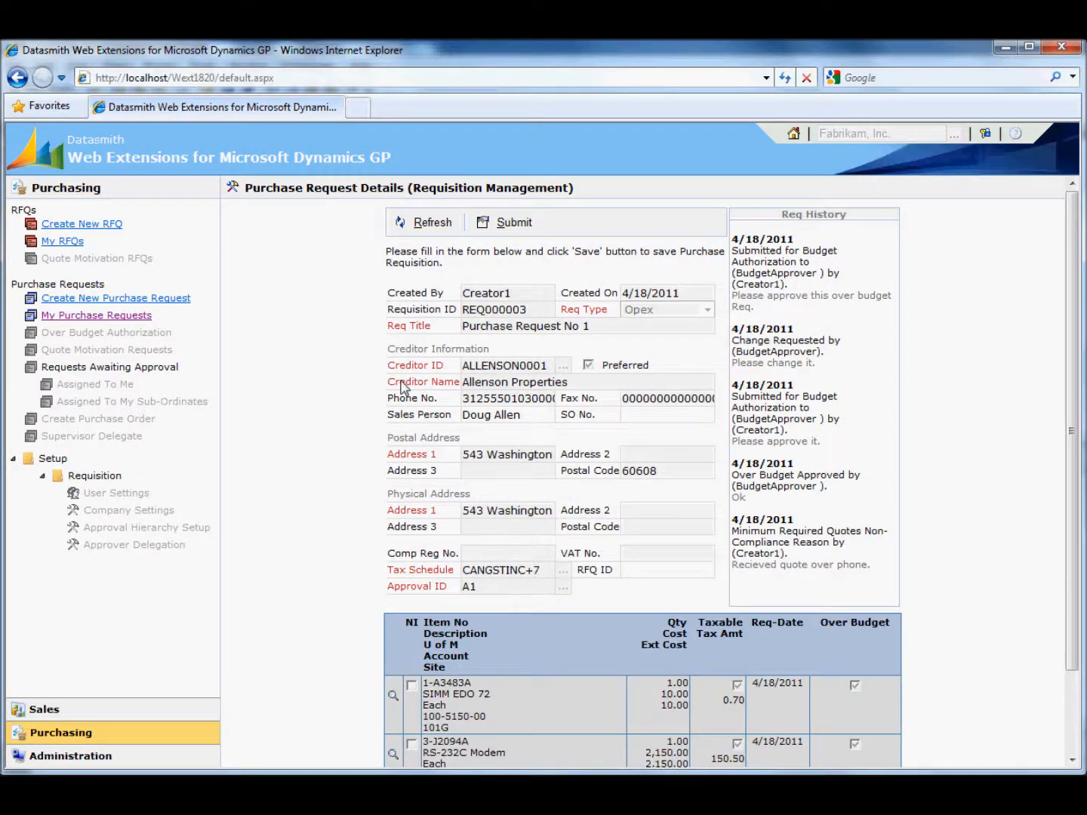
- Submit the purchase request again after the non-compliance comment and confirm the submission
scroll(547, 407, down, 3)
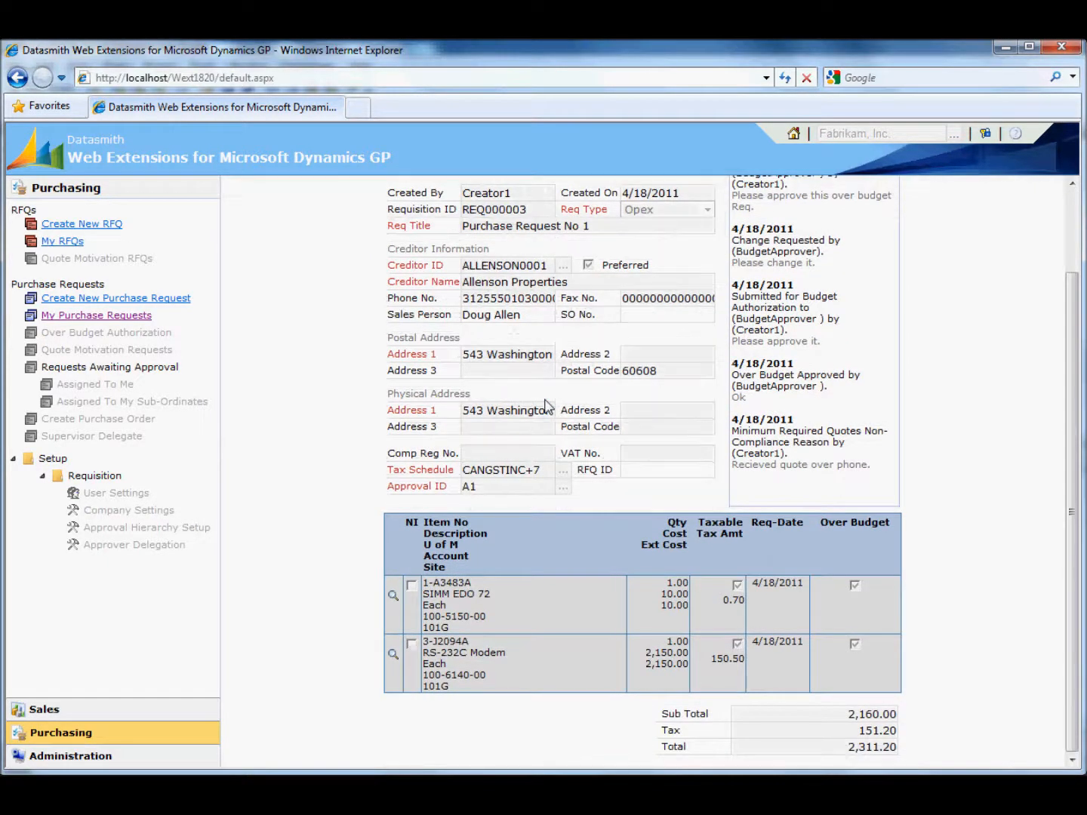
scroll(547, 408, up, 3)
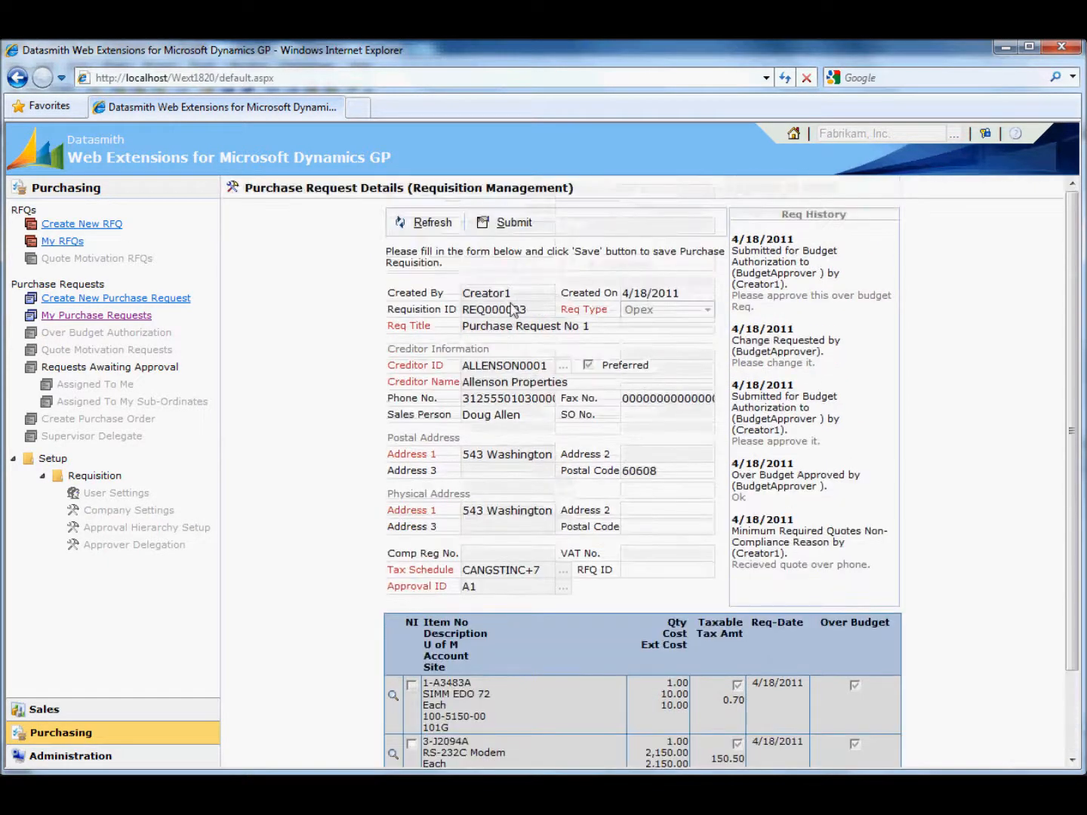
click(512, 223)
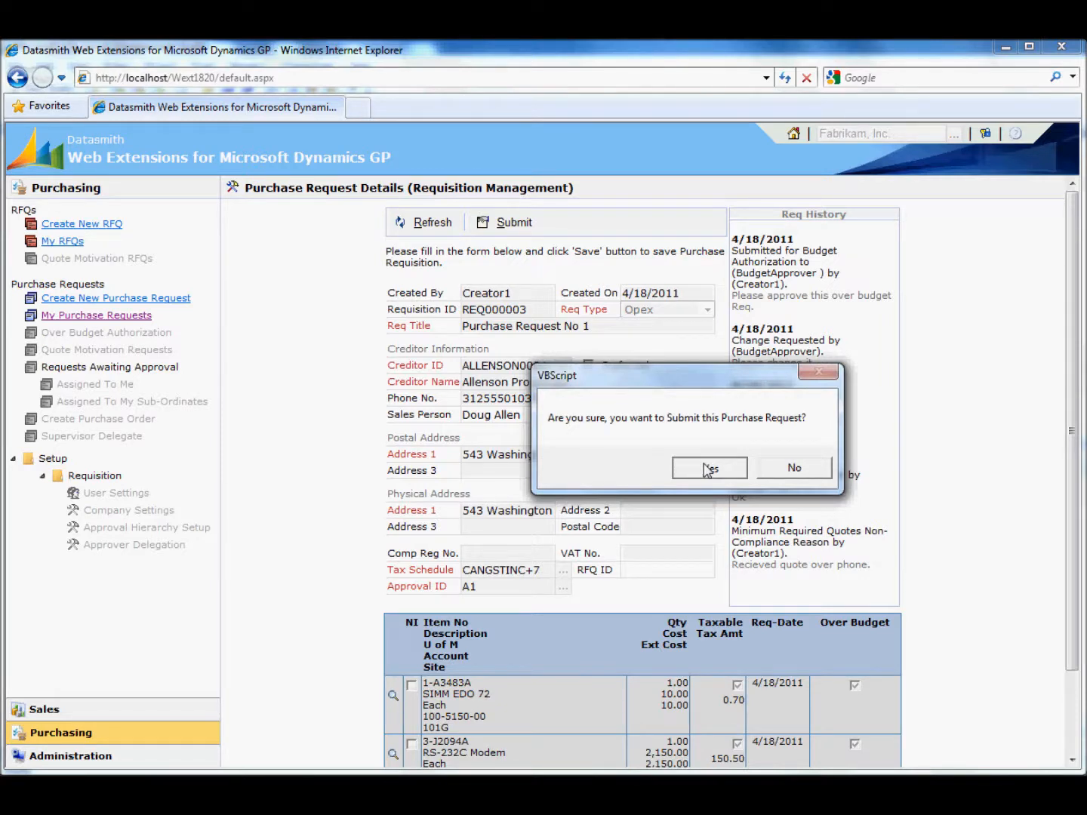
click(707, 470)
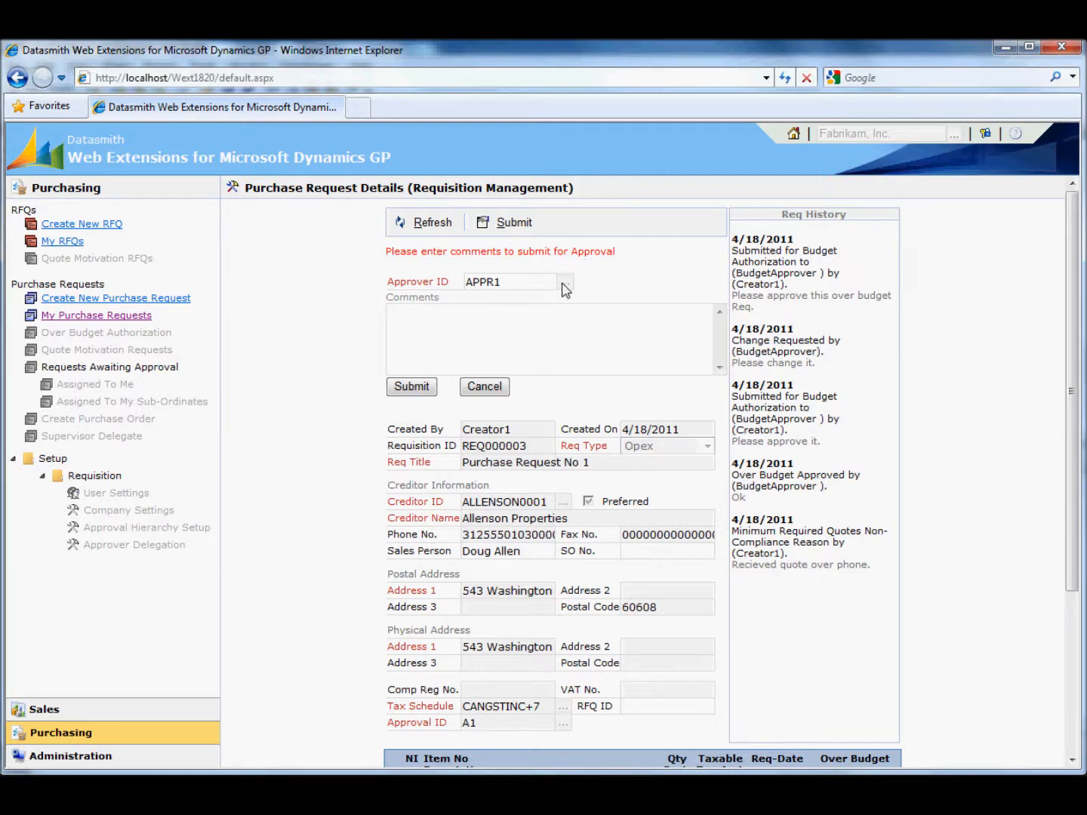
- Send the purchase request for approval to approver APPR1 with the comment "dgfd dhfhd jhgjf."
double_click(480, 284)
click(526, 336)
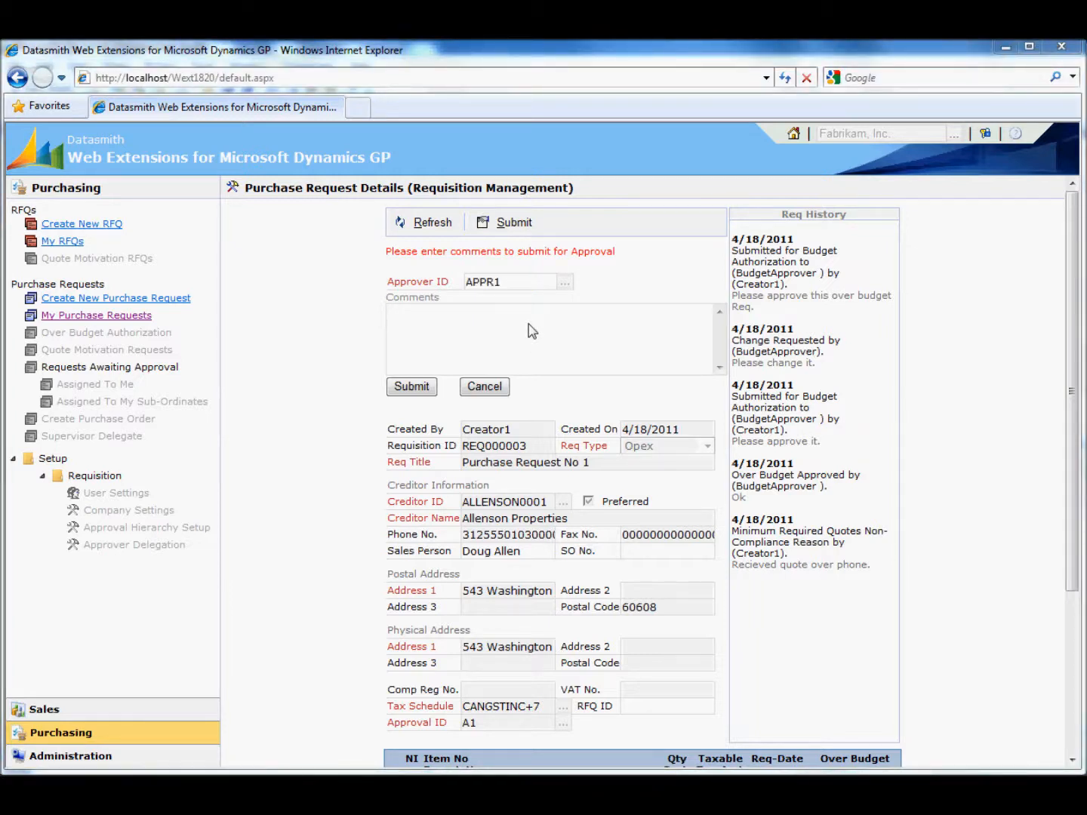
double_click(481, 283)
click(489, 339)
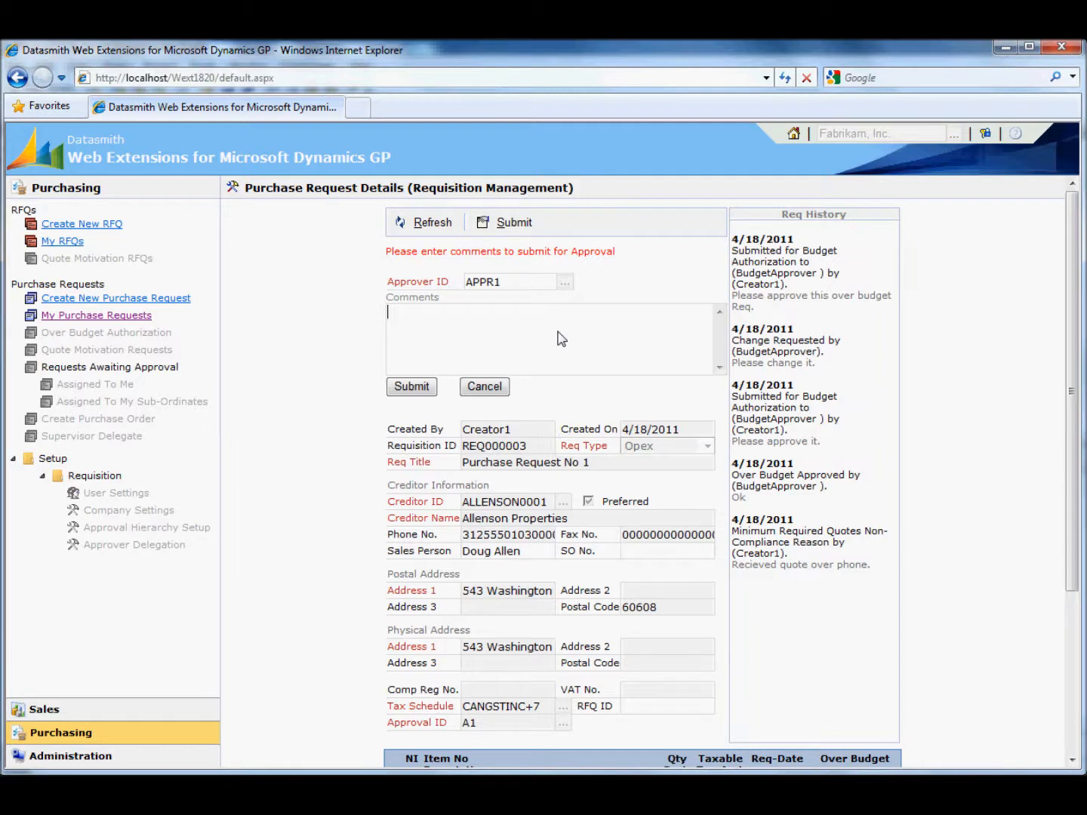
text(dgfd dhfhd jhgjf.)
click(472, 723)
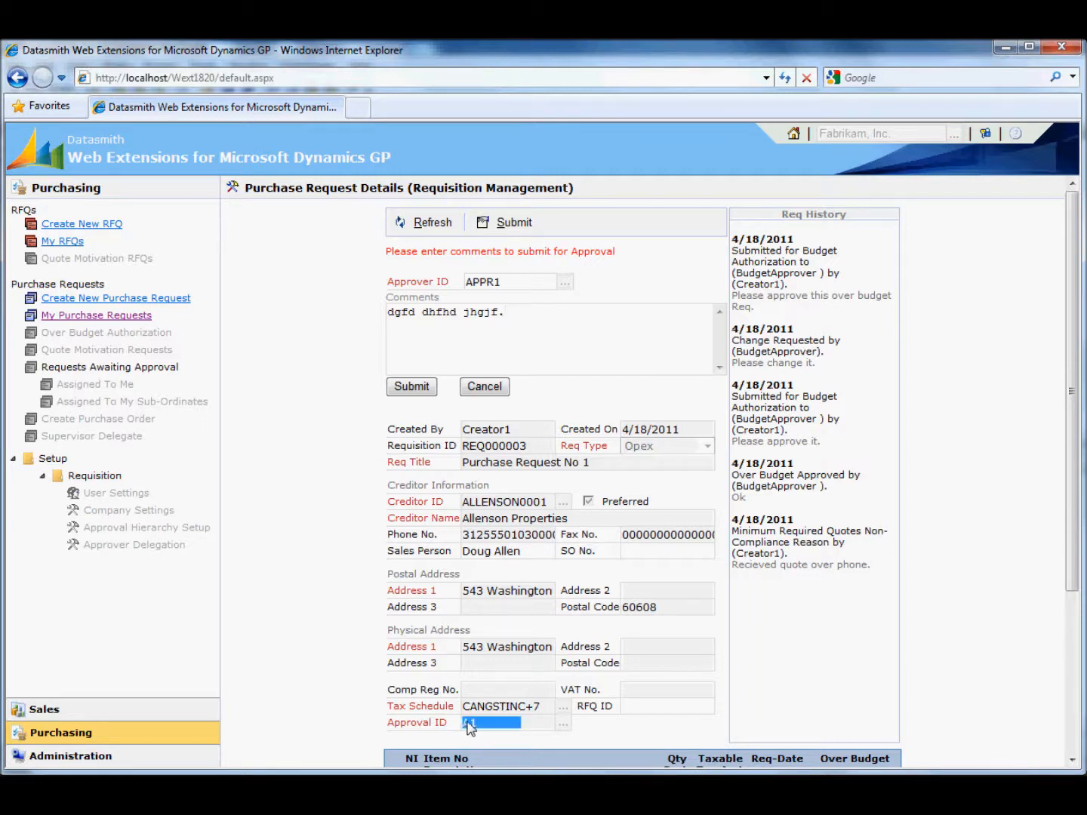
click(423, 389)
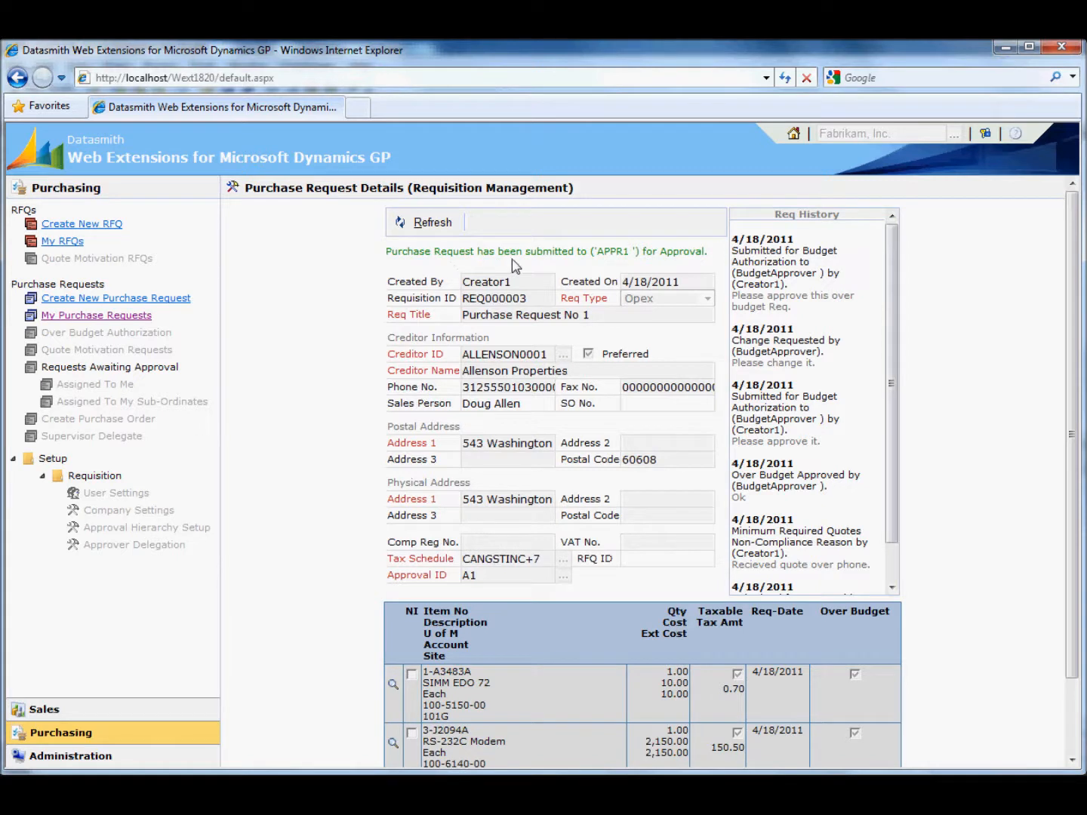
- Check which approver the request went to in the submission message and the latest Req History entry
double_click(614, 253)
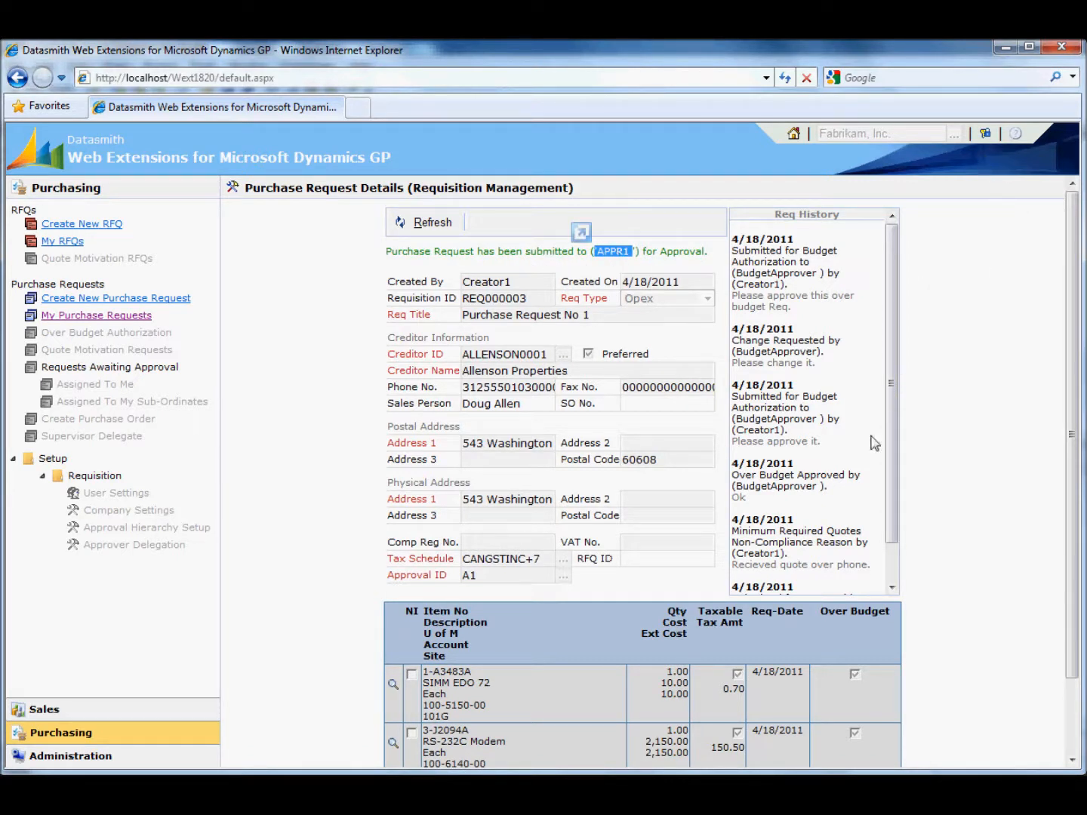
mouse_move(895, 272)
mouse_down()
mouse_move(900, 380)
mouse_move(889, 253)
mouse_up()
scroll(891, 570, down, 2)
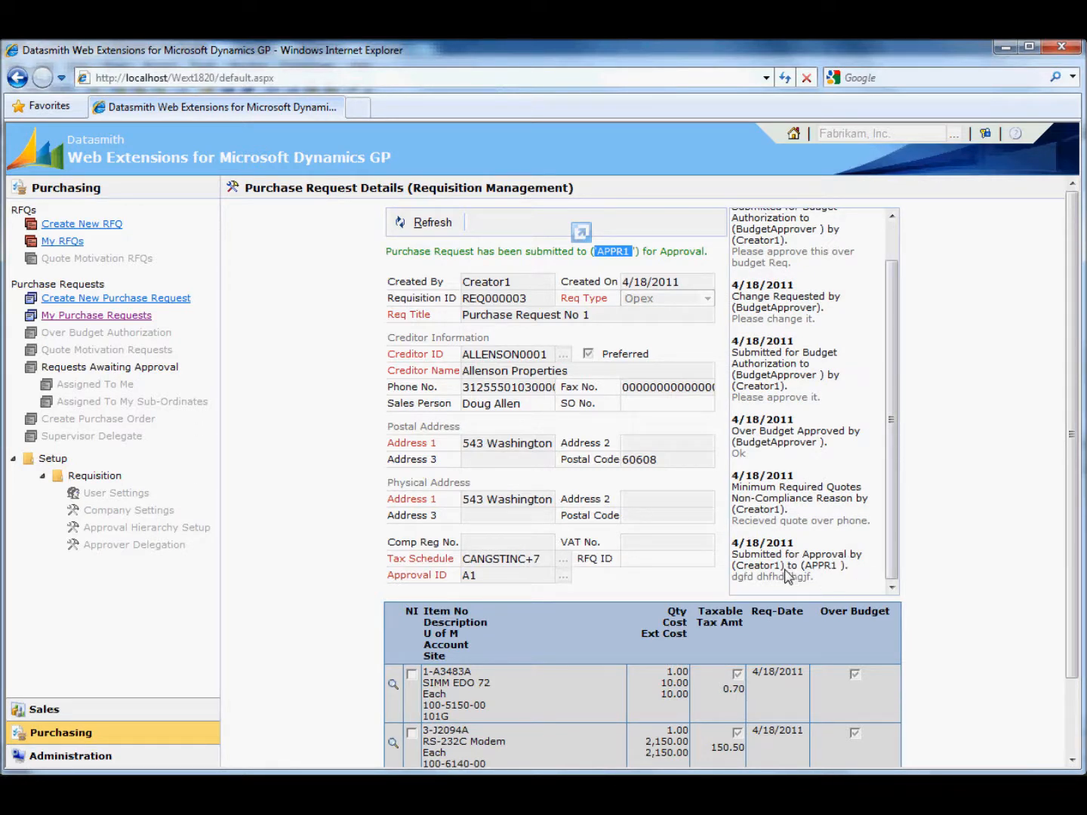
double_click(820, 568)
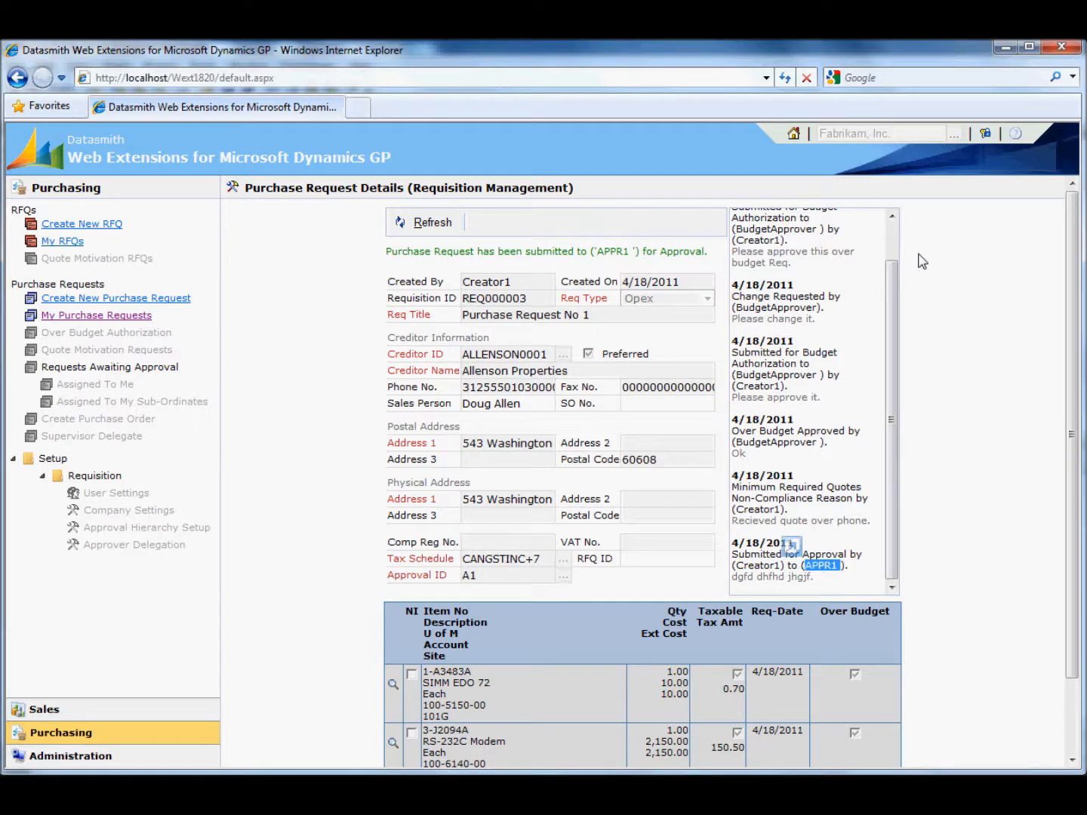
- Log out and log in with the Appr1 login name
click(985, 133)
text(ap)
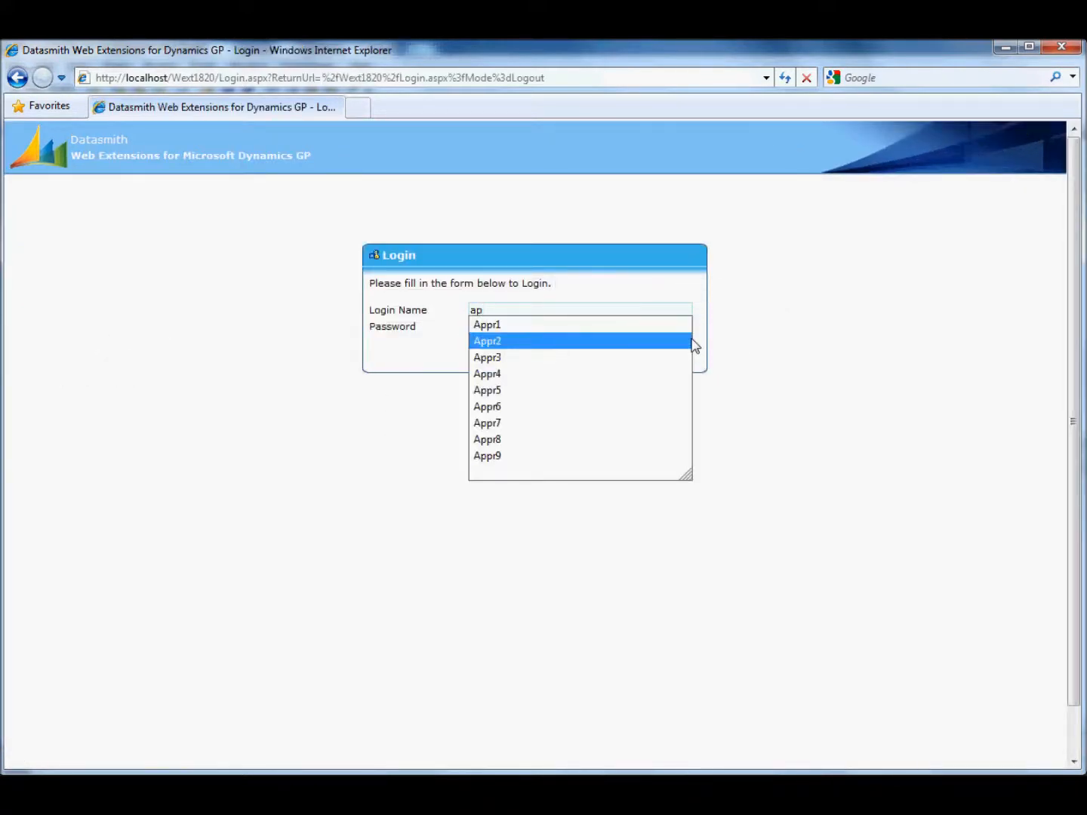
key(Down)
key(Return)
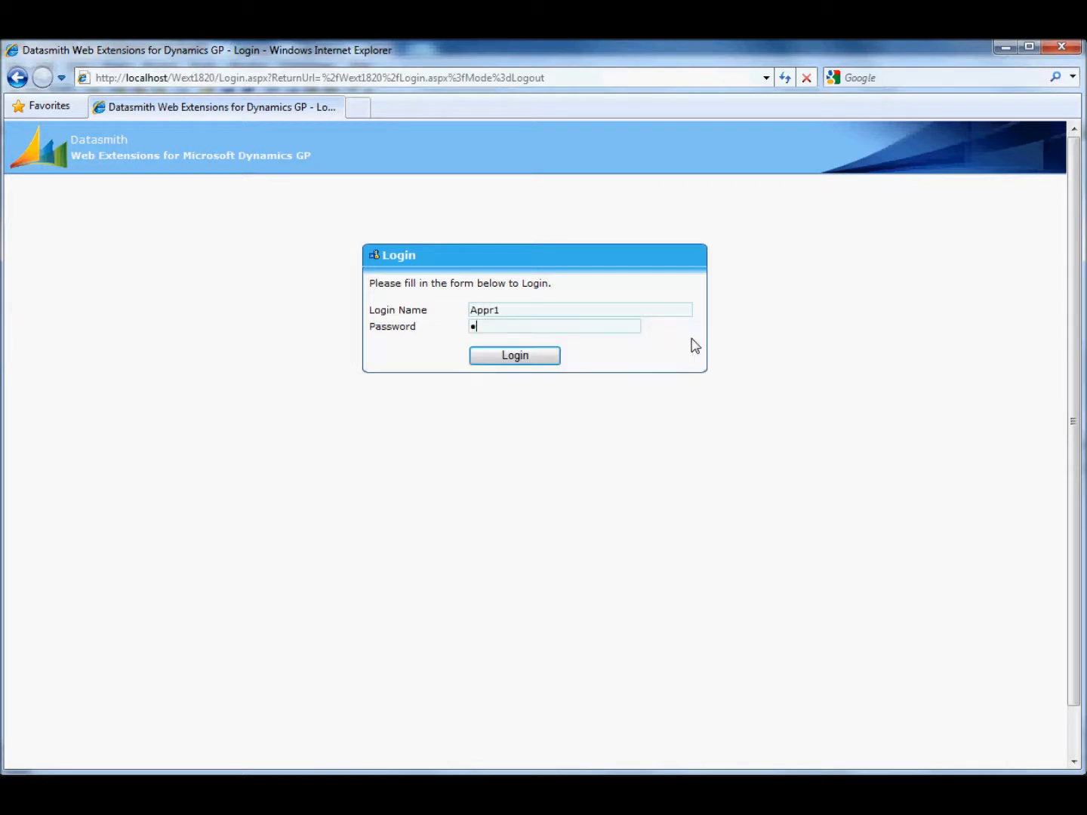
key(Return)
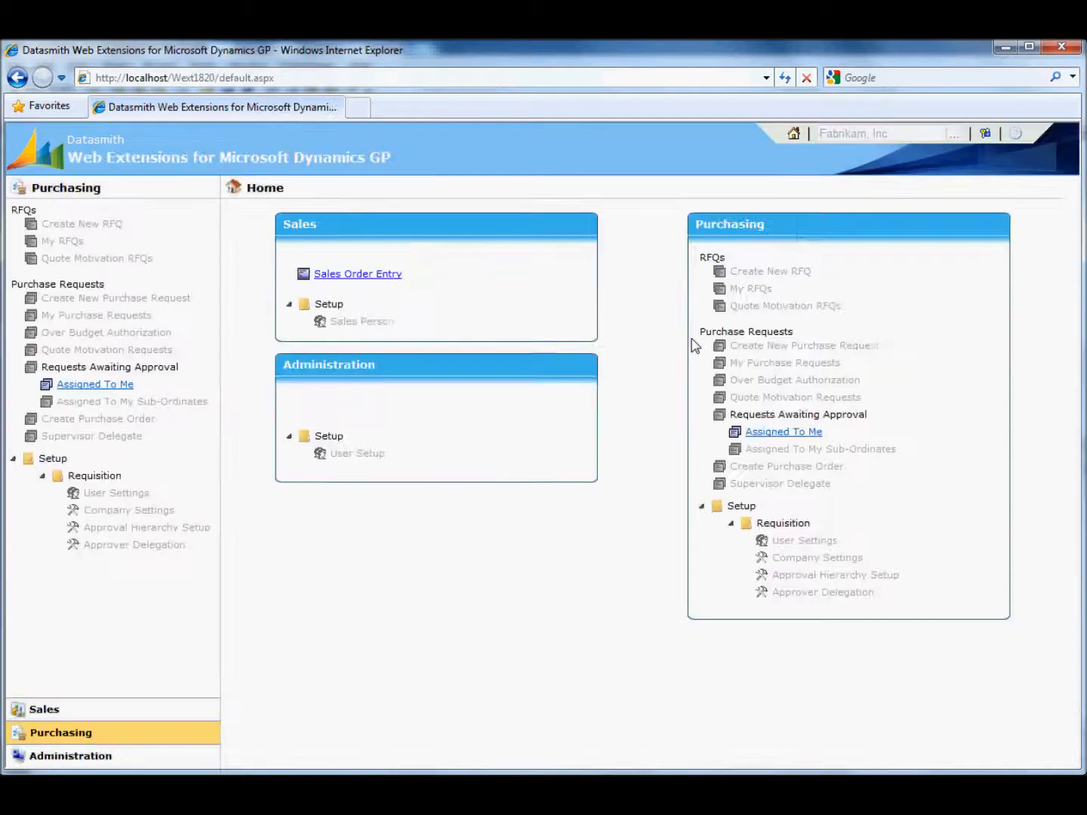
- Open Purchase Request No 1 from the requests awaiting approval assigned to me and approve it with the comment "ok approved."
click(89, 386)
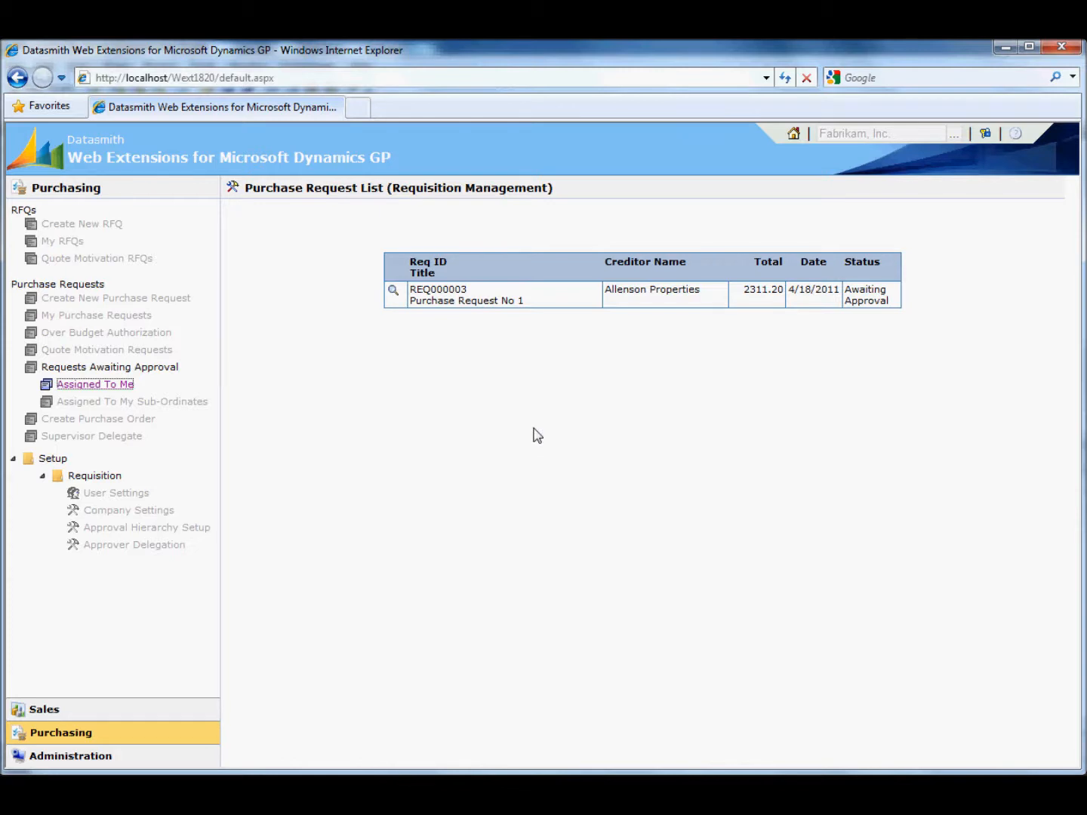
click(393, 291)
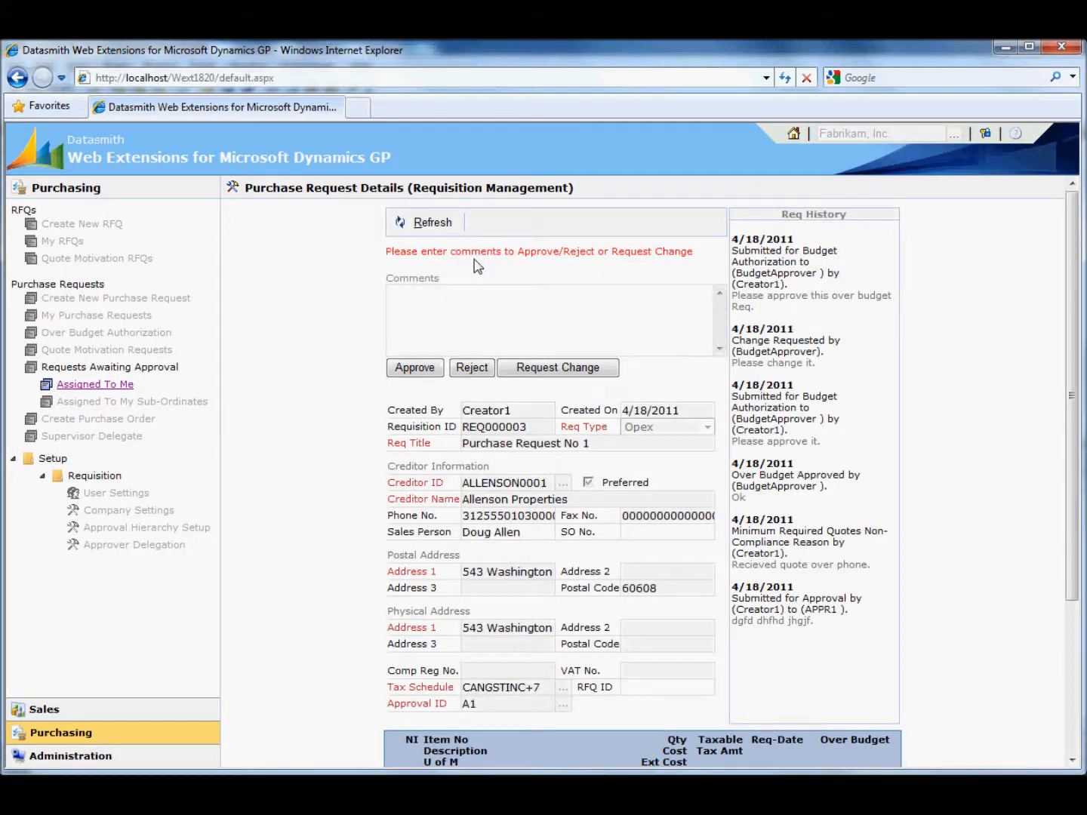
click(625, 314)
text(ok approved.)
click(429, 370)
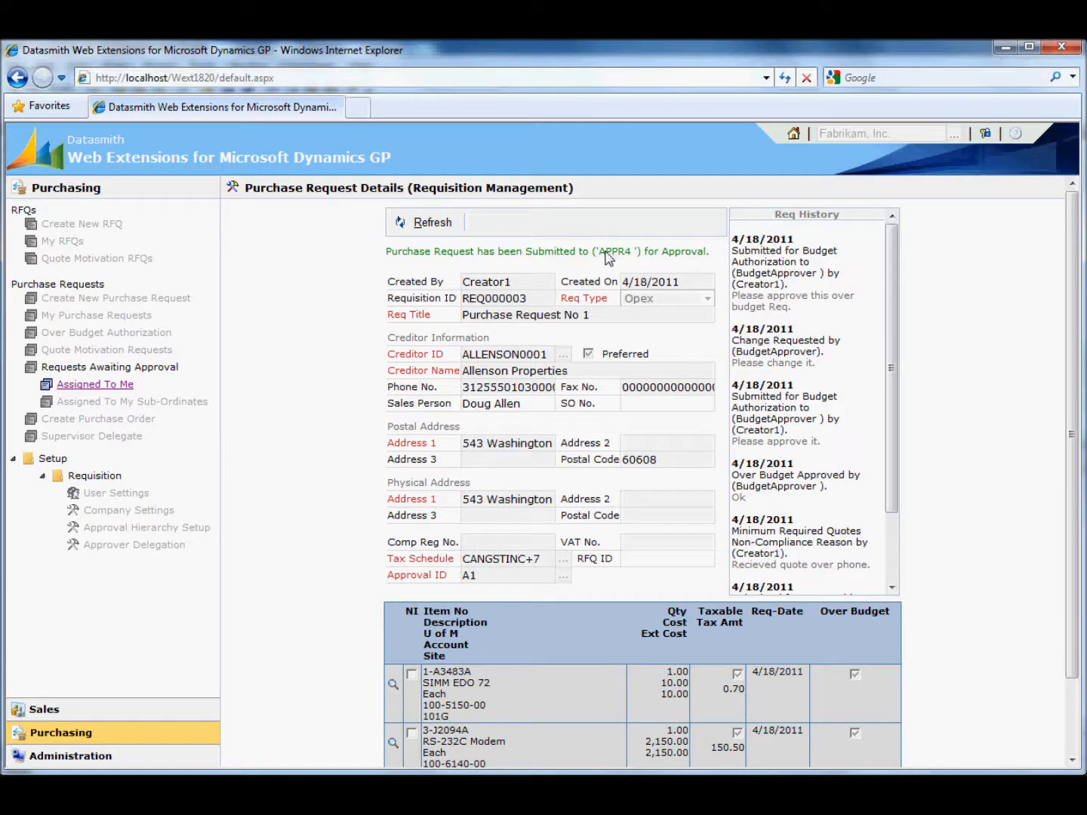
- Check the next approver in the submission message and the latest approval entry in Req History
drag(600, 254, 631, 255)
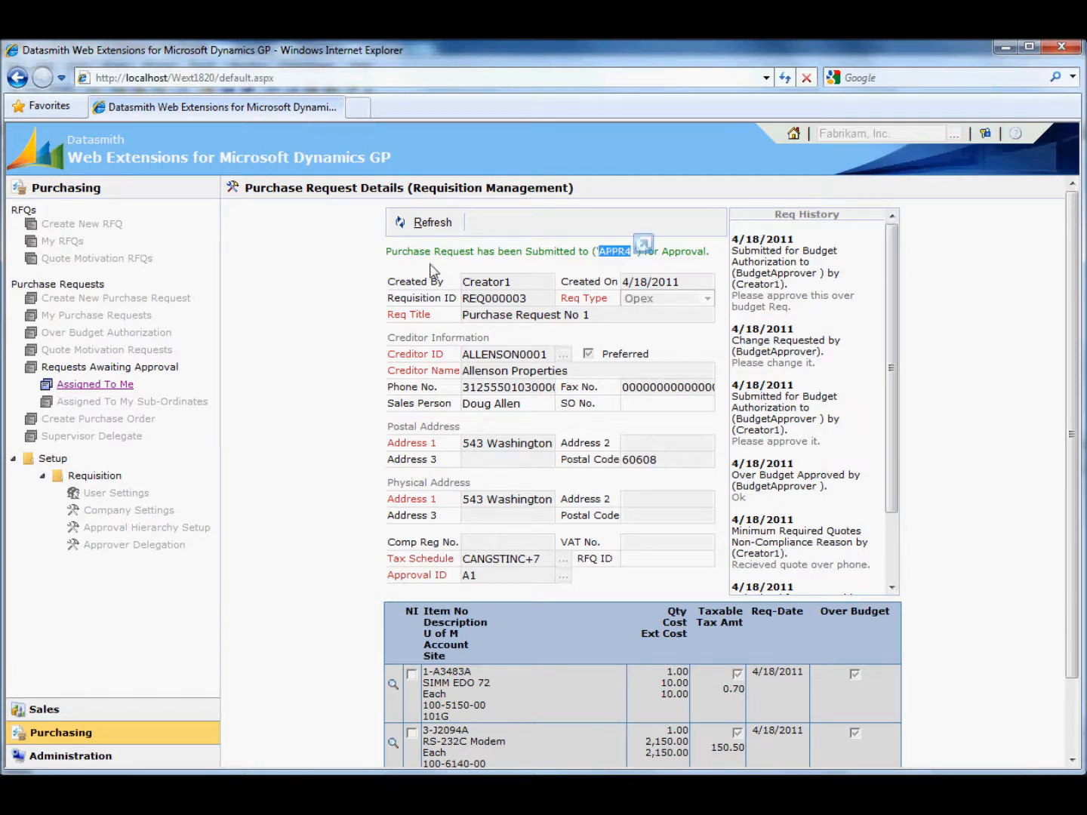
double_click(559, 255)
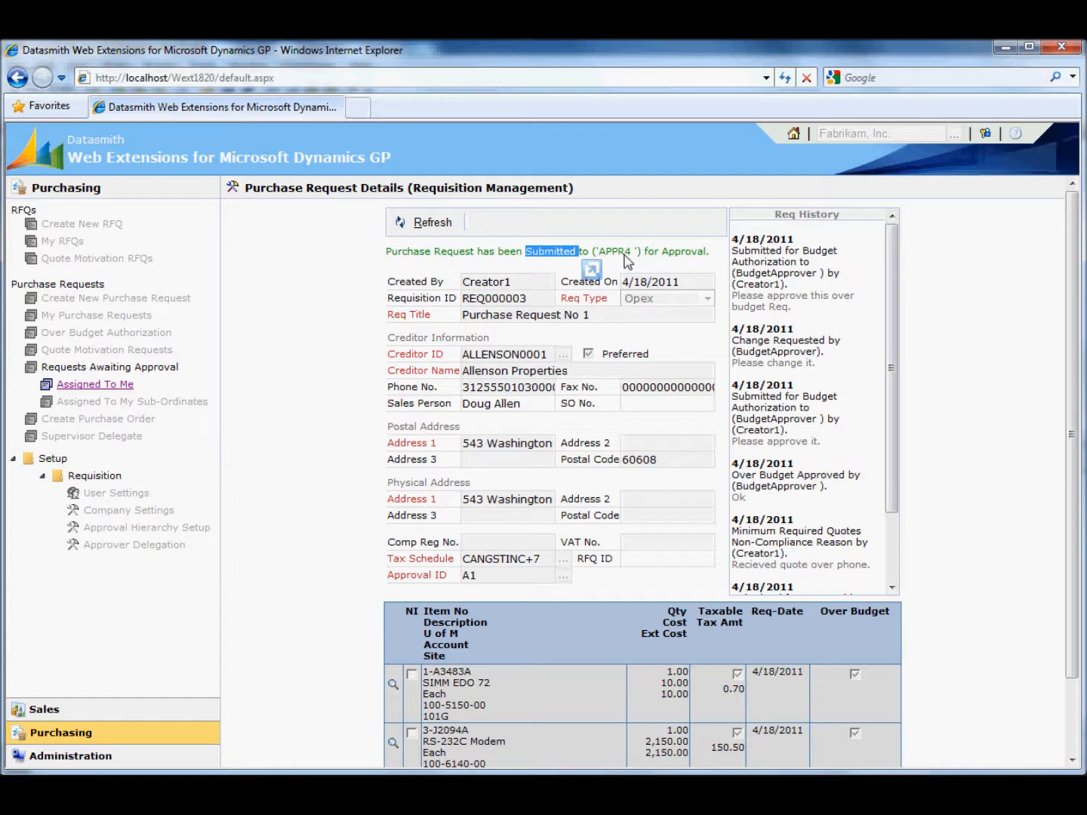
click(892, 574)
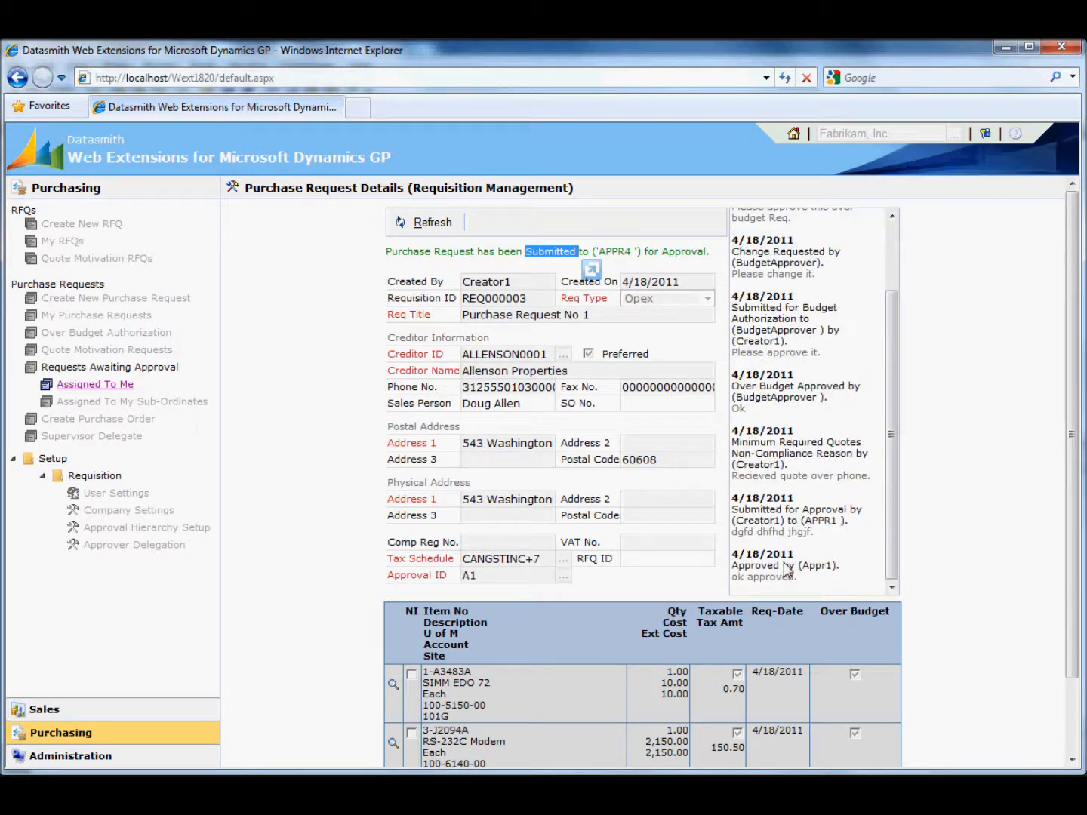
click(568, 348)
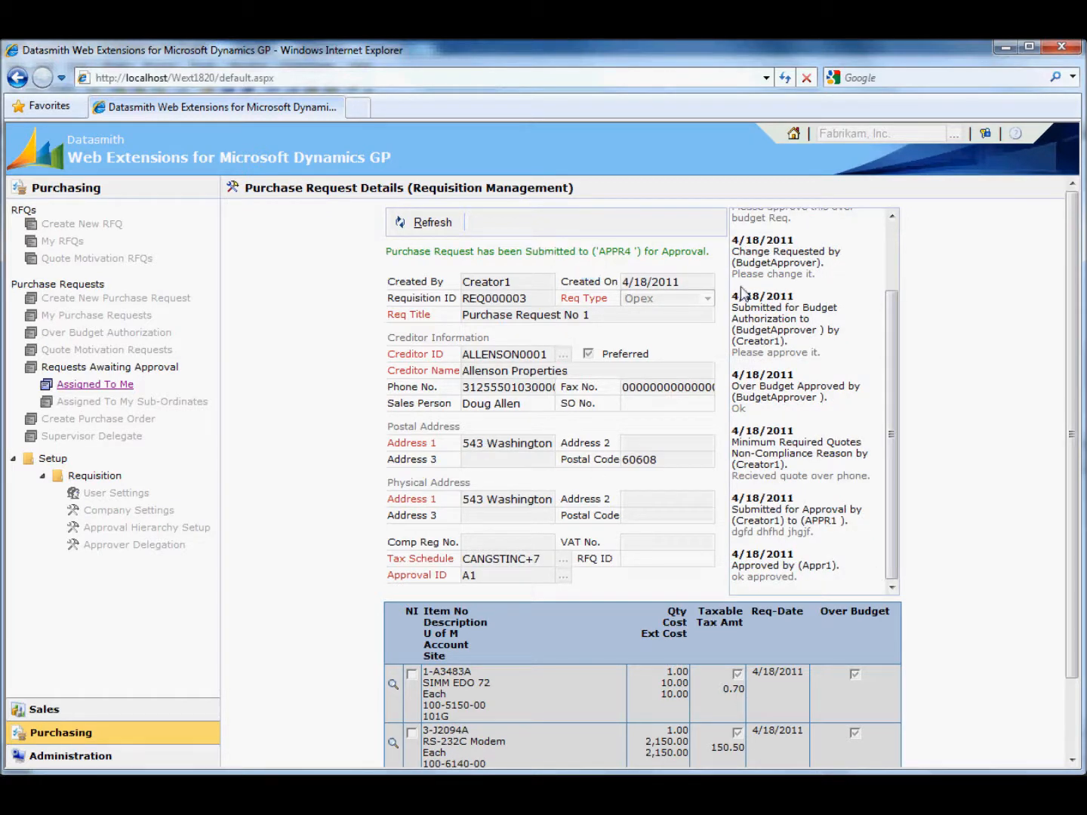
- Log out and log in with the APPR4 login name
click(988, 134)
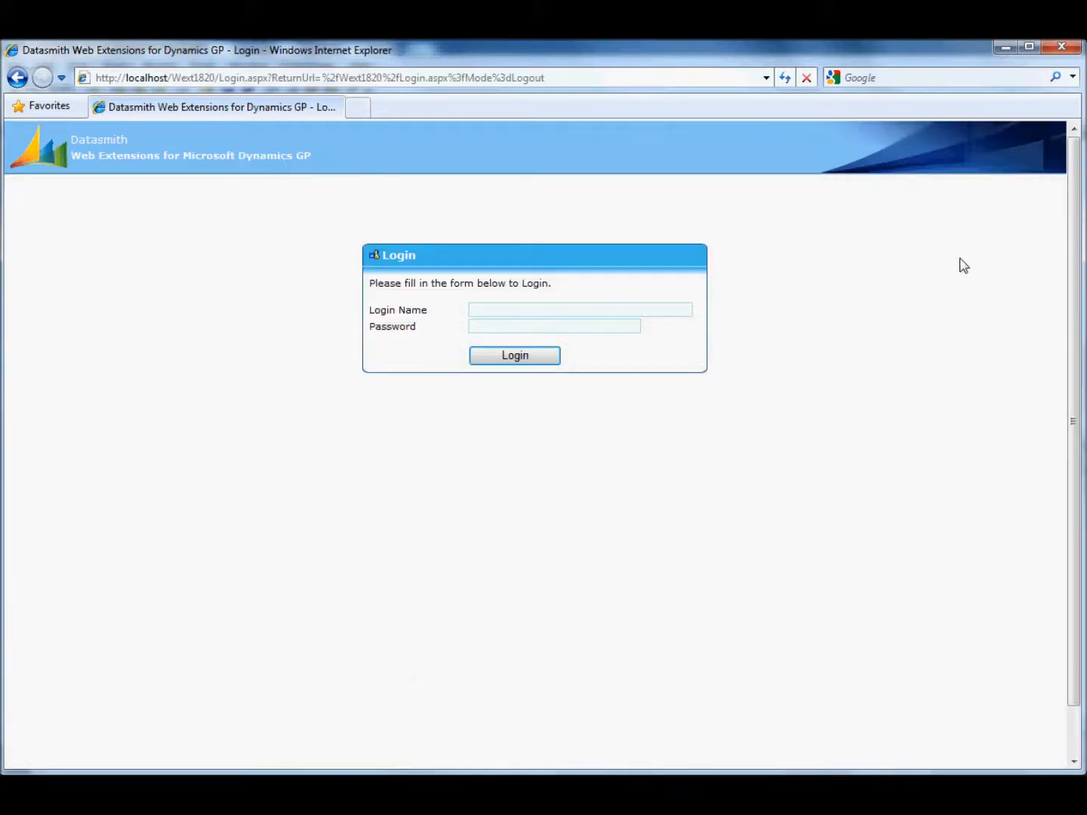
text(ap)
key(Down)
key(Down)
key(Down)
key(Down)
key(Return)
key(Return)
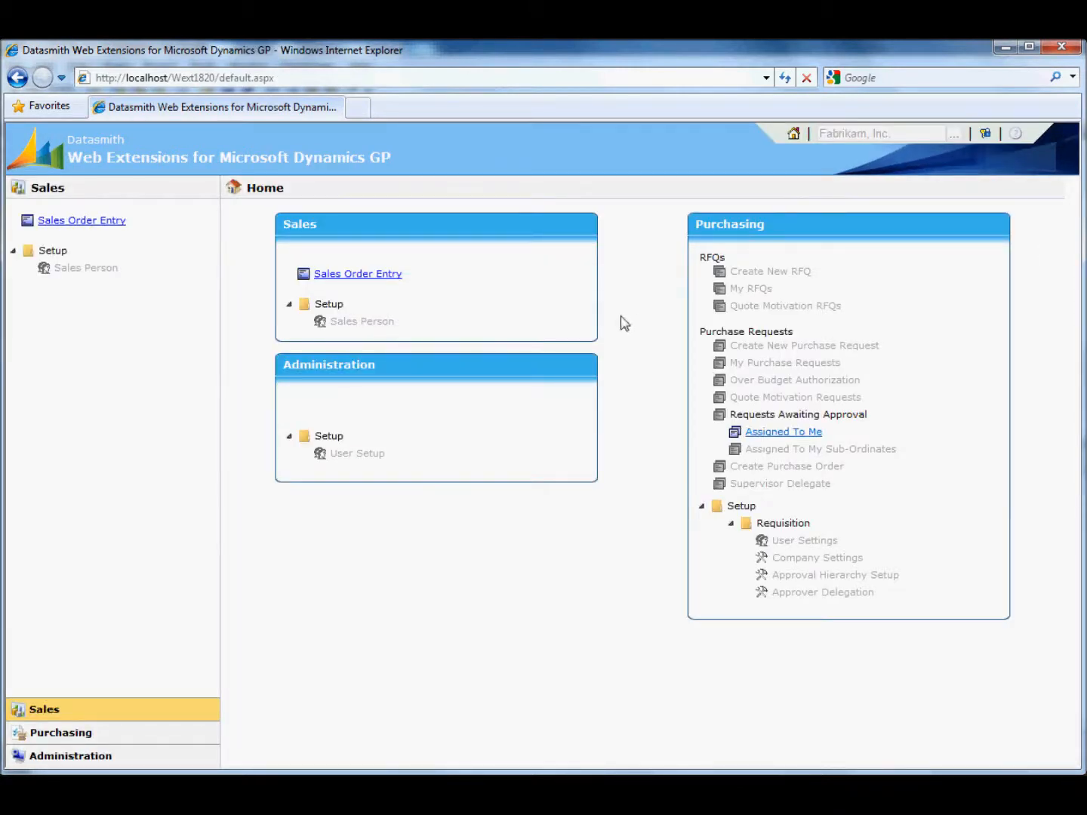
- Open Purchase Request No 1 from the requests assigned to me, approve it with the comment "Approved." and check the next approver
click(113, 387)
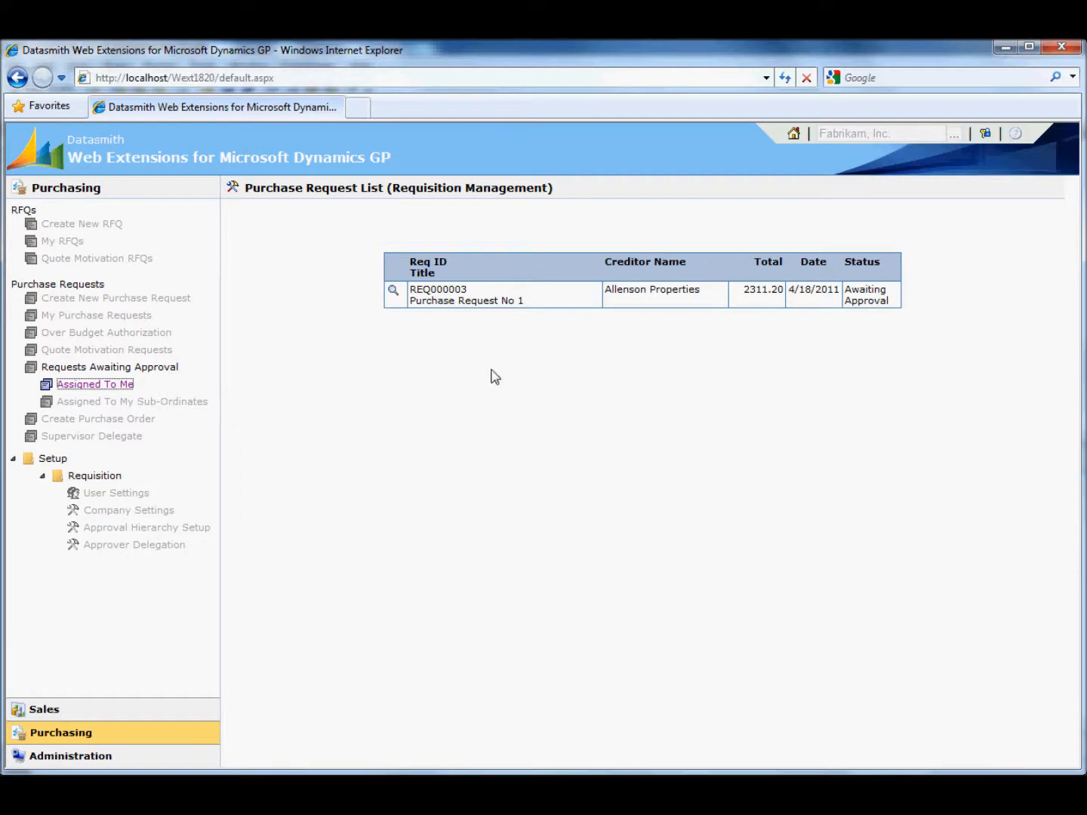
click(394, 290)
click(558, 318)
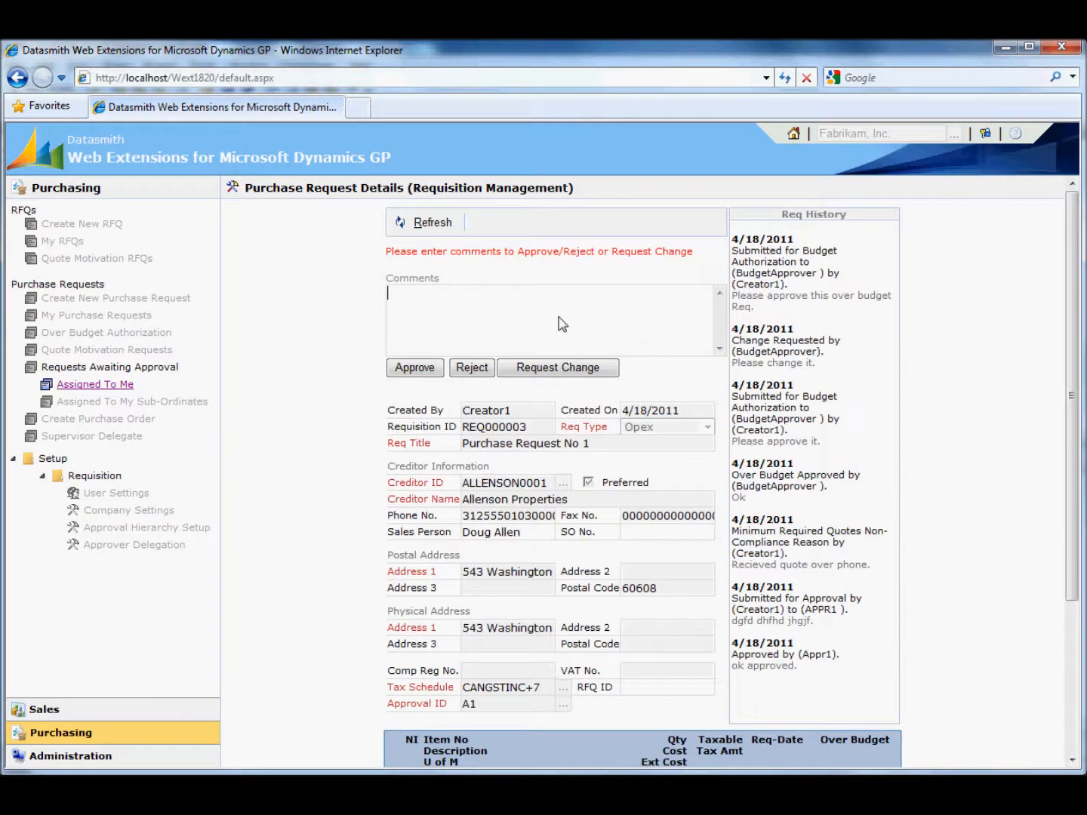
text(Approved.)
click(425, 374)
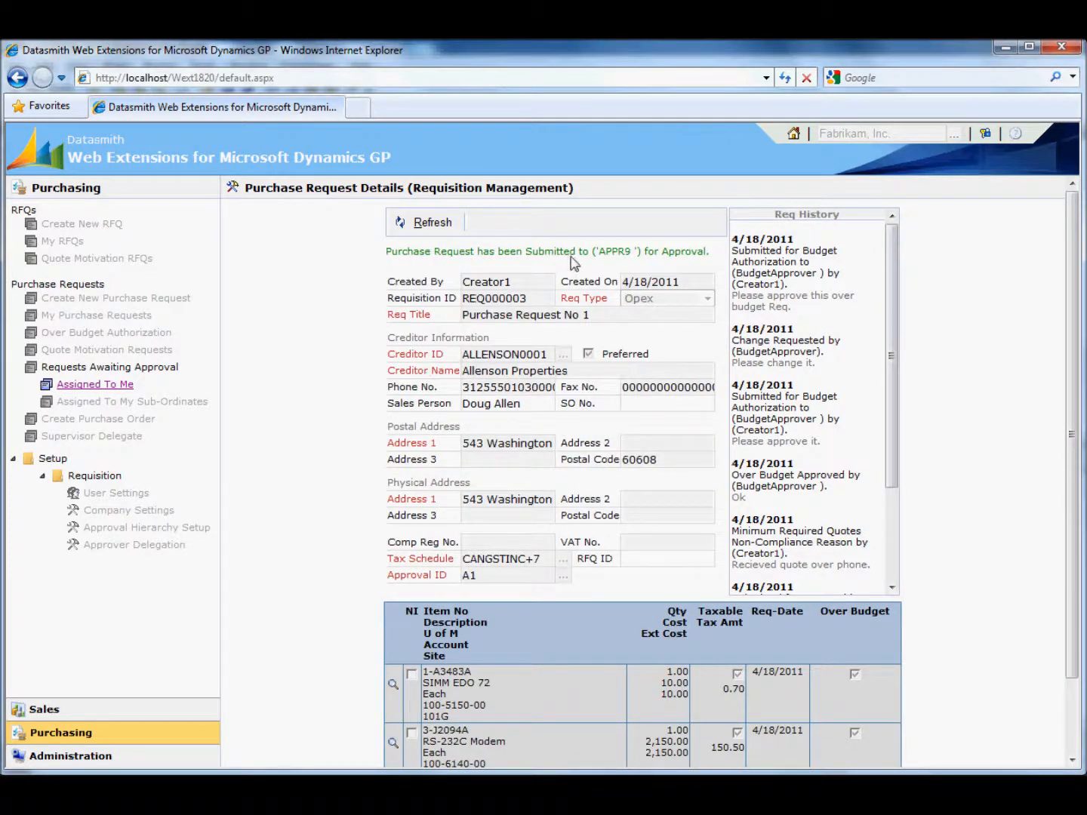
double_click(624, 252)
double_click(683, 251)
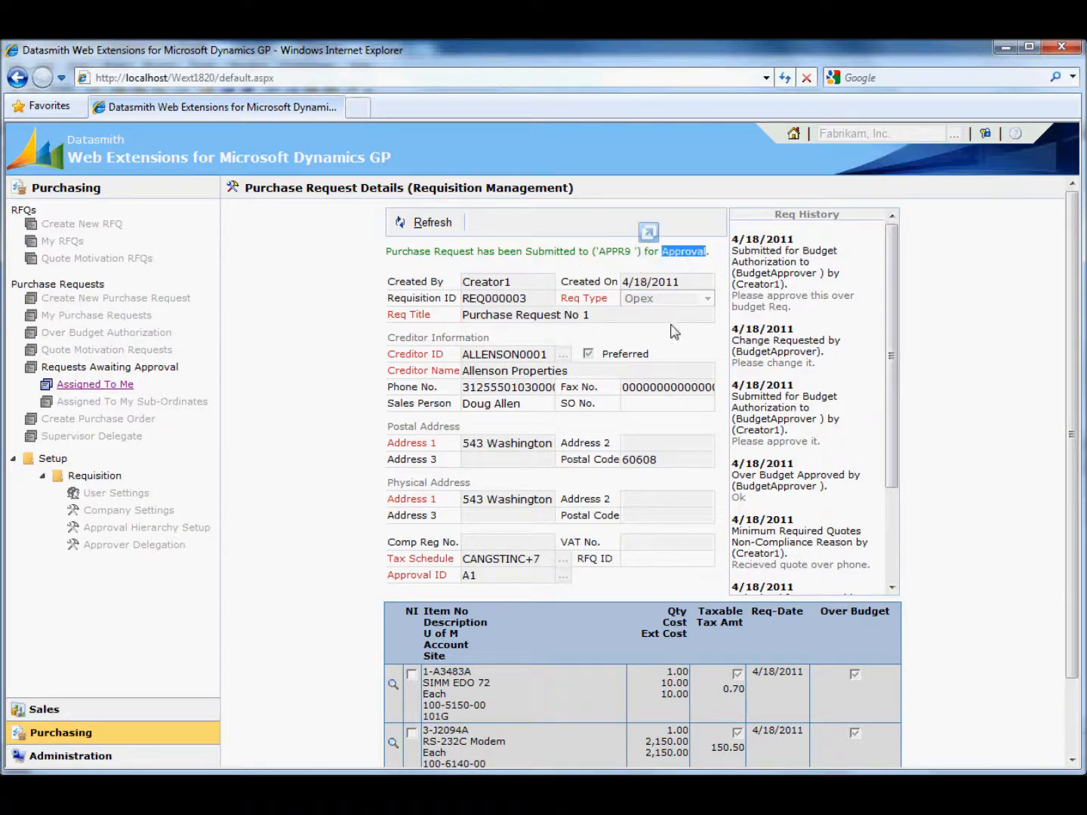